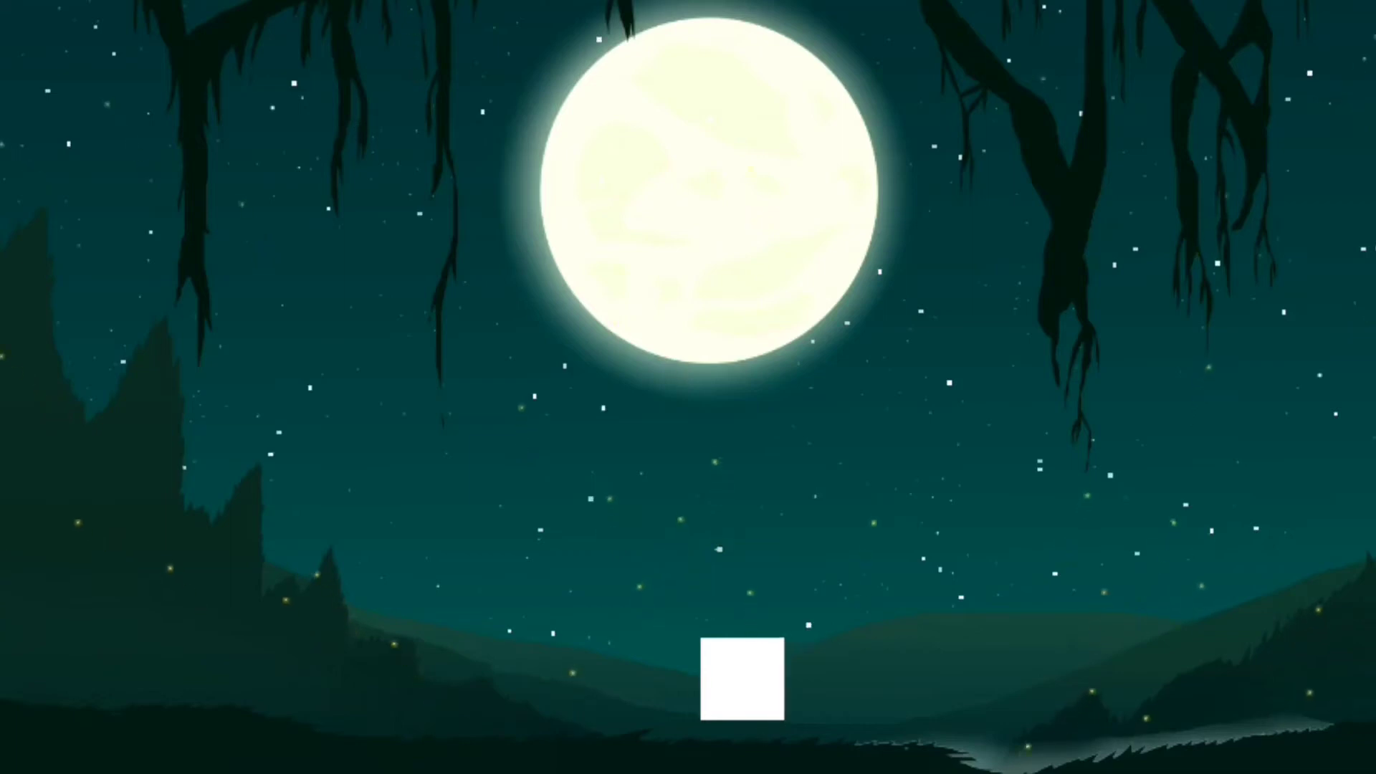
Step: In Play mode, move the white square player left, then right, then left again
key(Left)
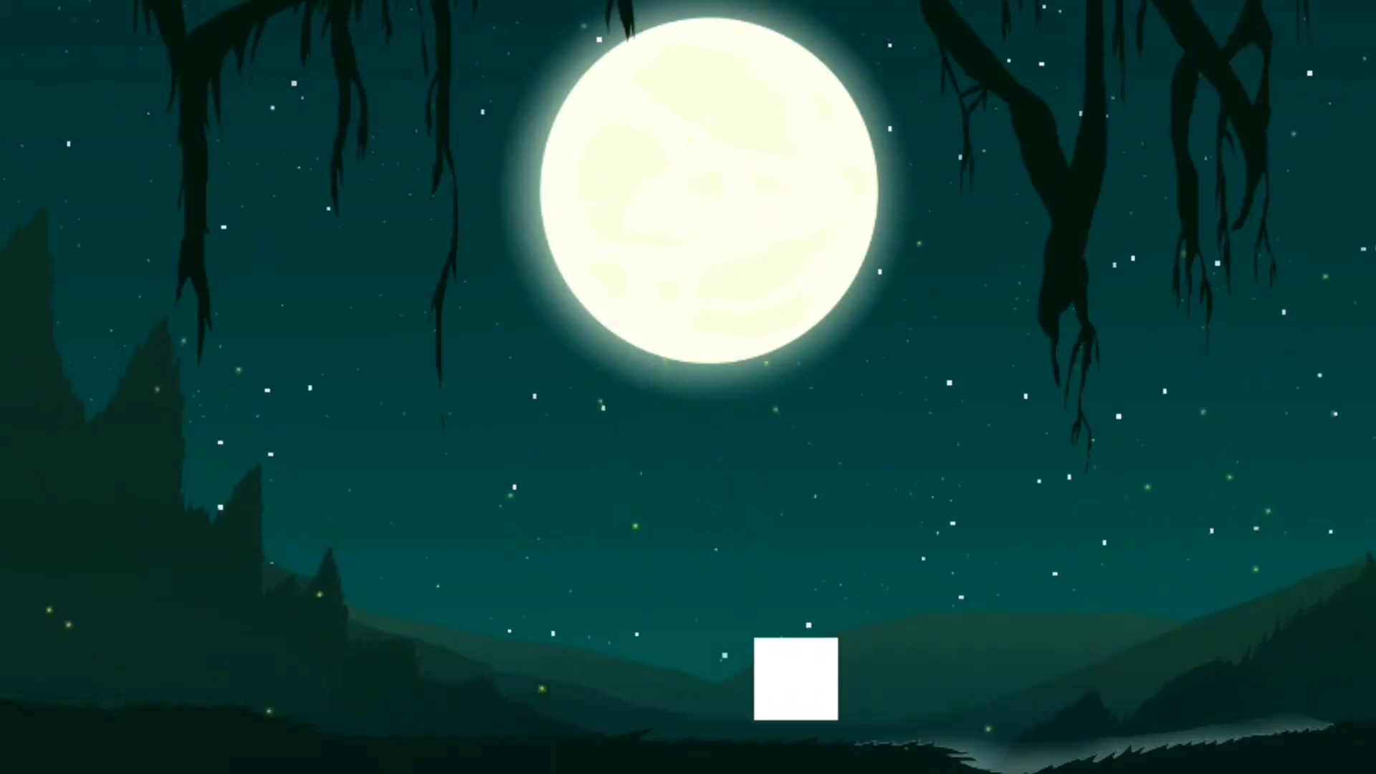
key(Right)
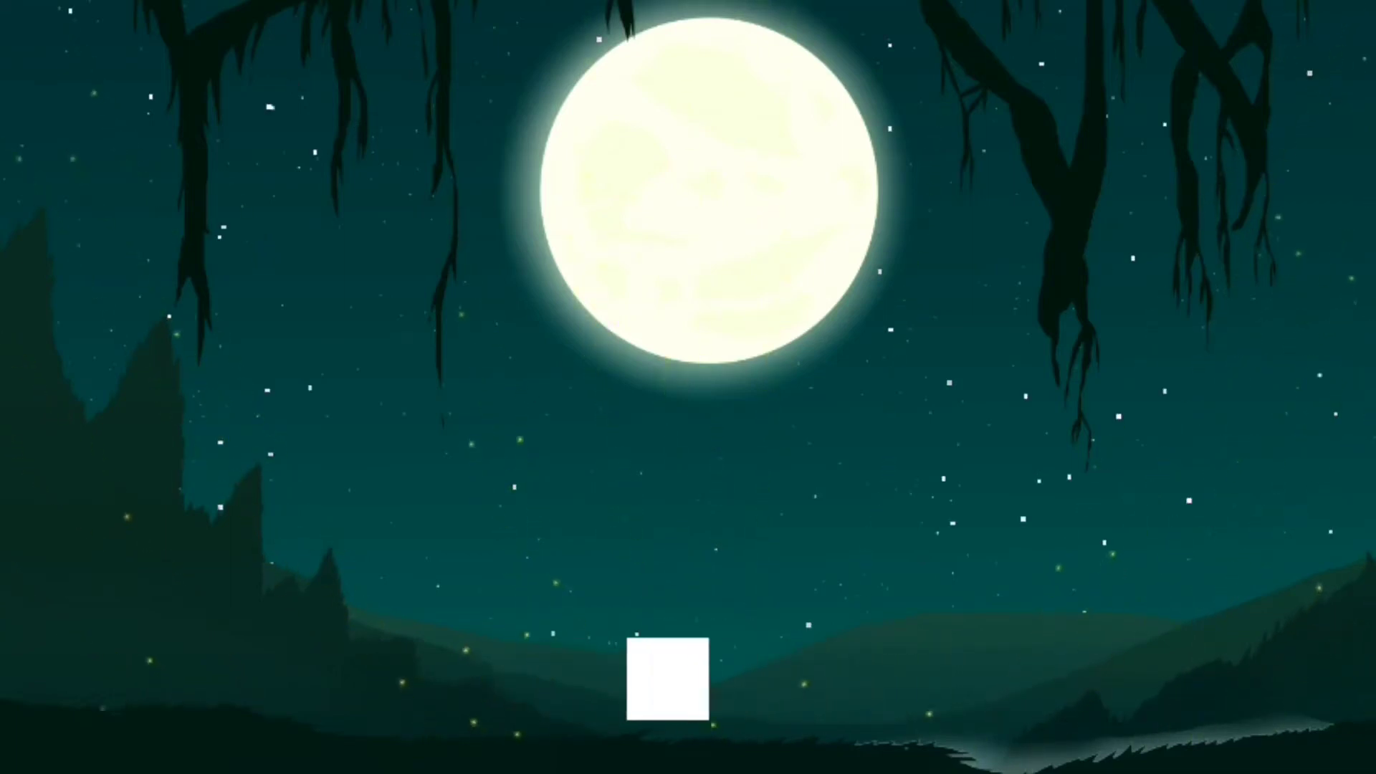
key(Left)
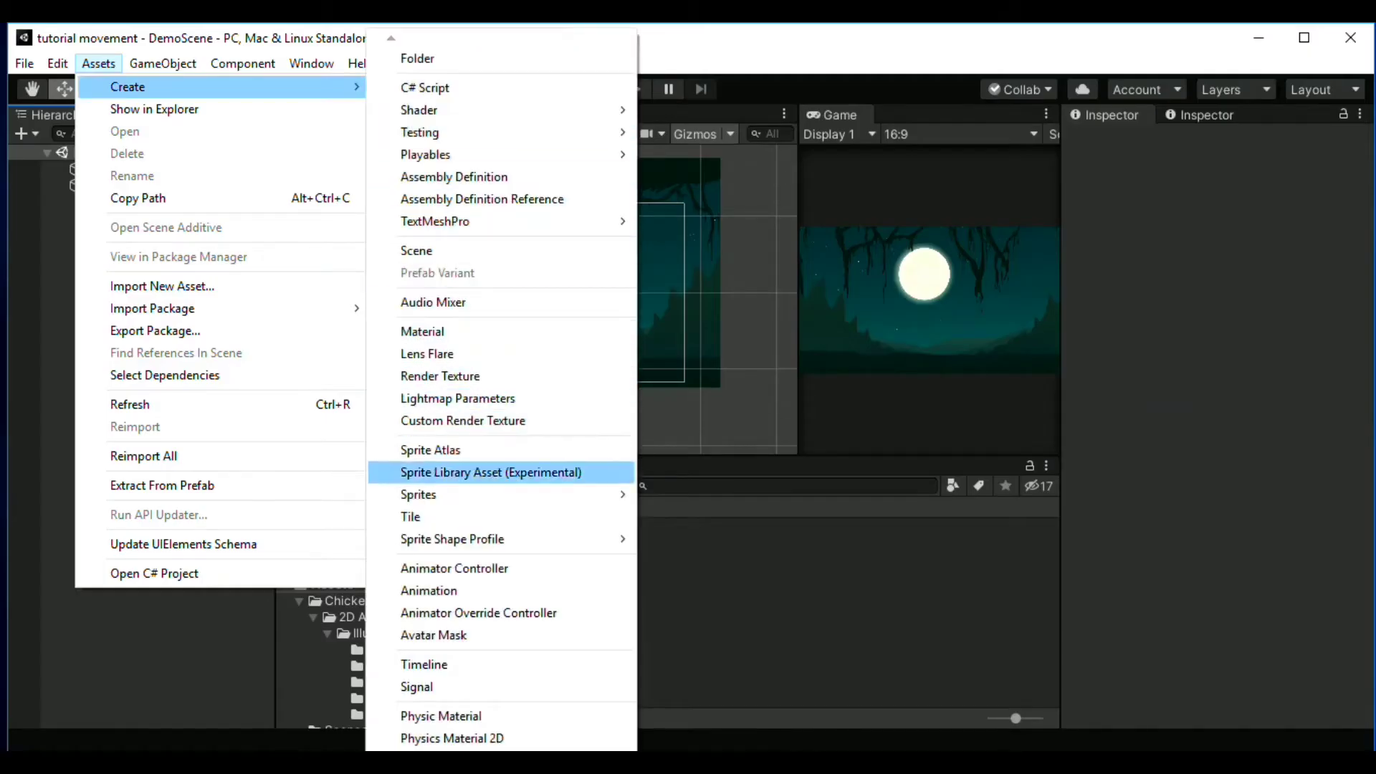
Step: Create a Square sprite asset and drag it into the Hierarchy as a Square object
mouse_move(430, 495)
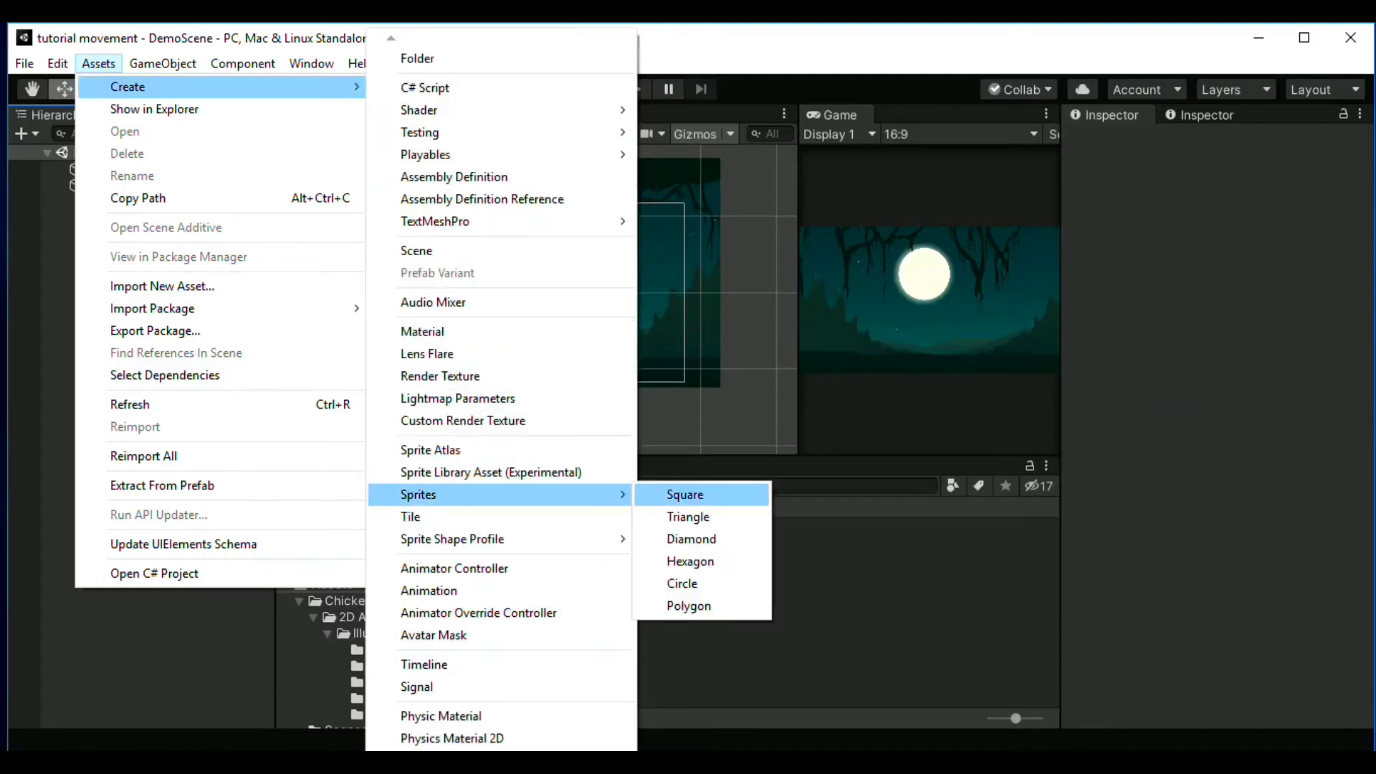
click(685, 495)
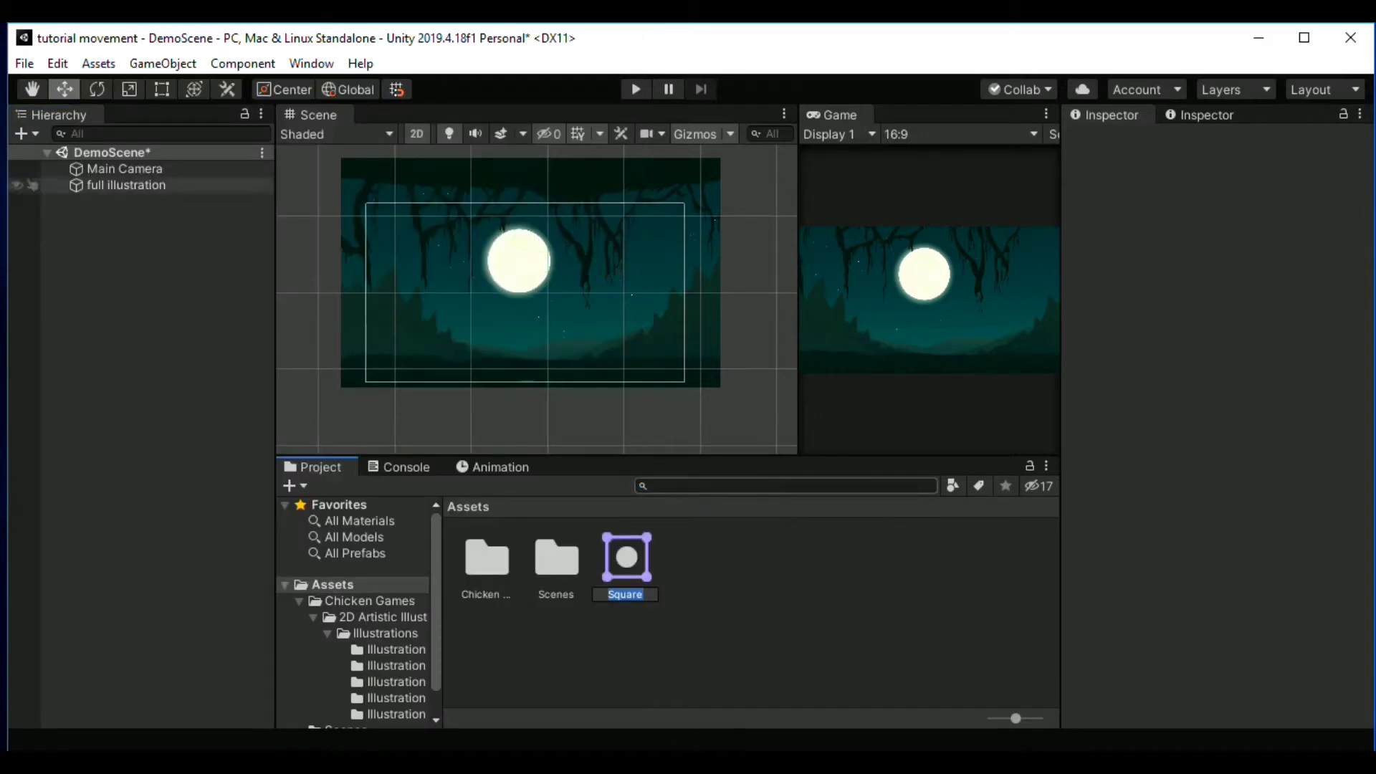
drag(626, 558, 144, 202)
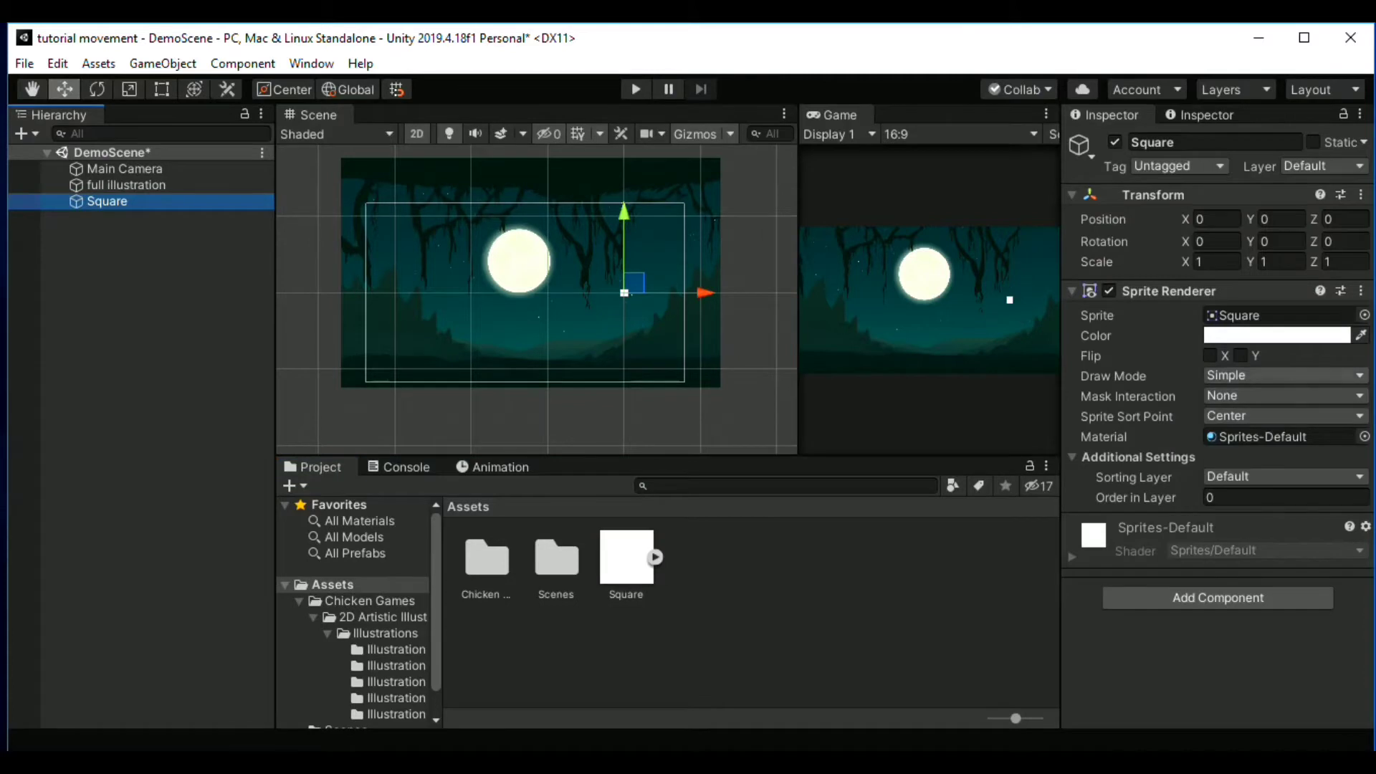
Step: Rename the Square object to player and add a Box Collider 2D component
text(player)
click(1072, 194)
click(1218, 598)
text(box)
key(Down)
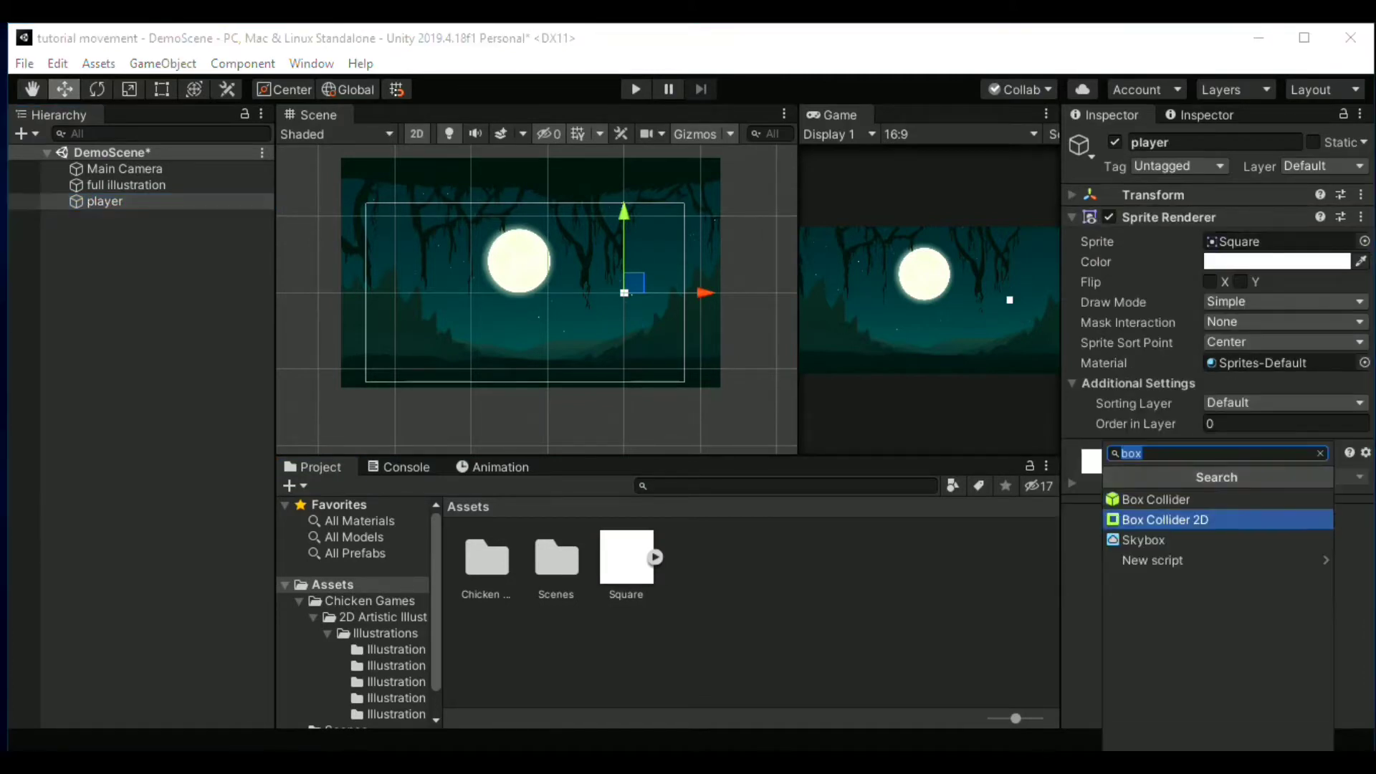
key(Return)
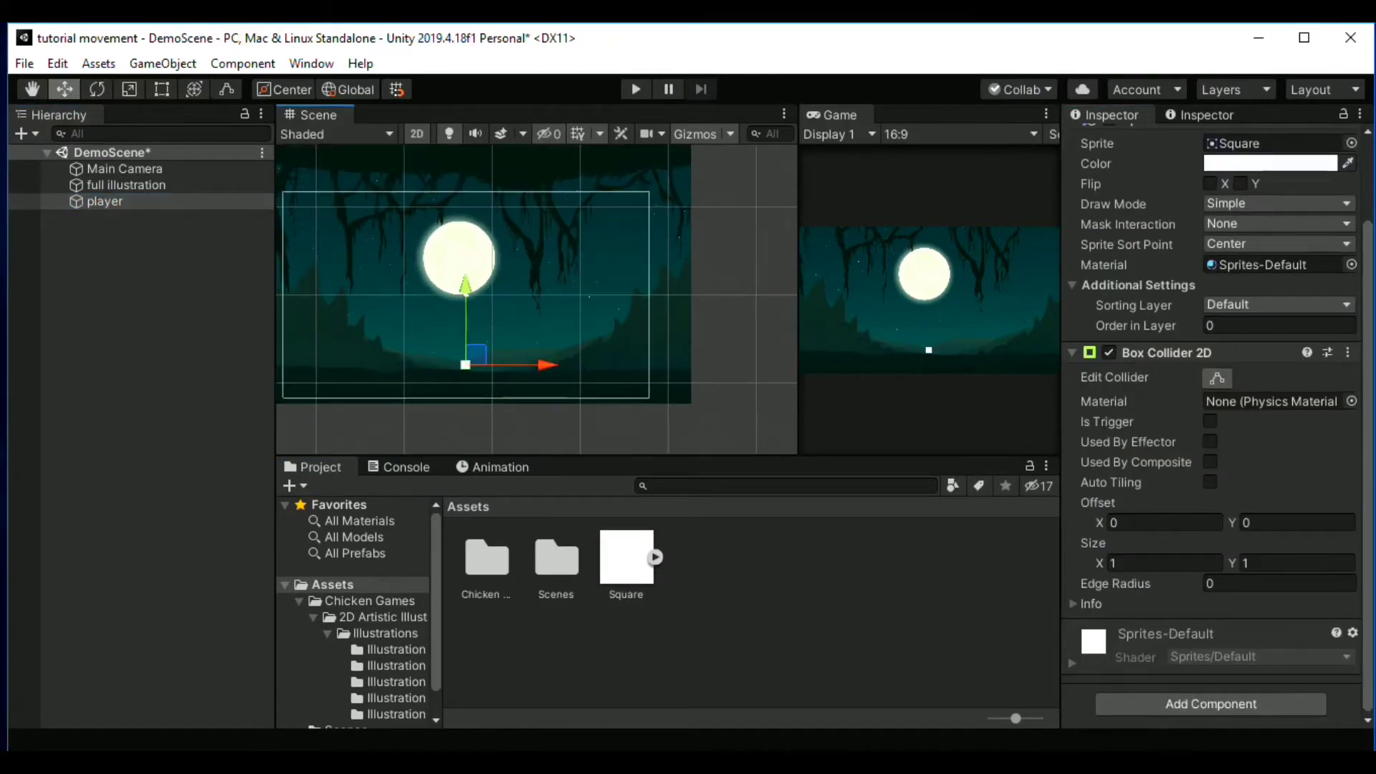
Step: Create a new script named movement and attach it to player
click(1210, 704)
key(Up)
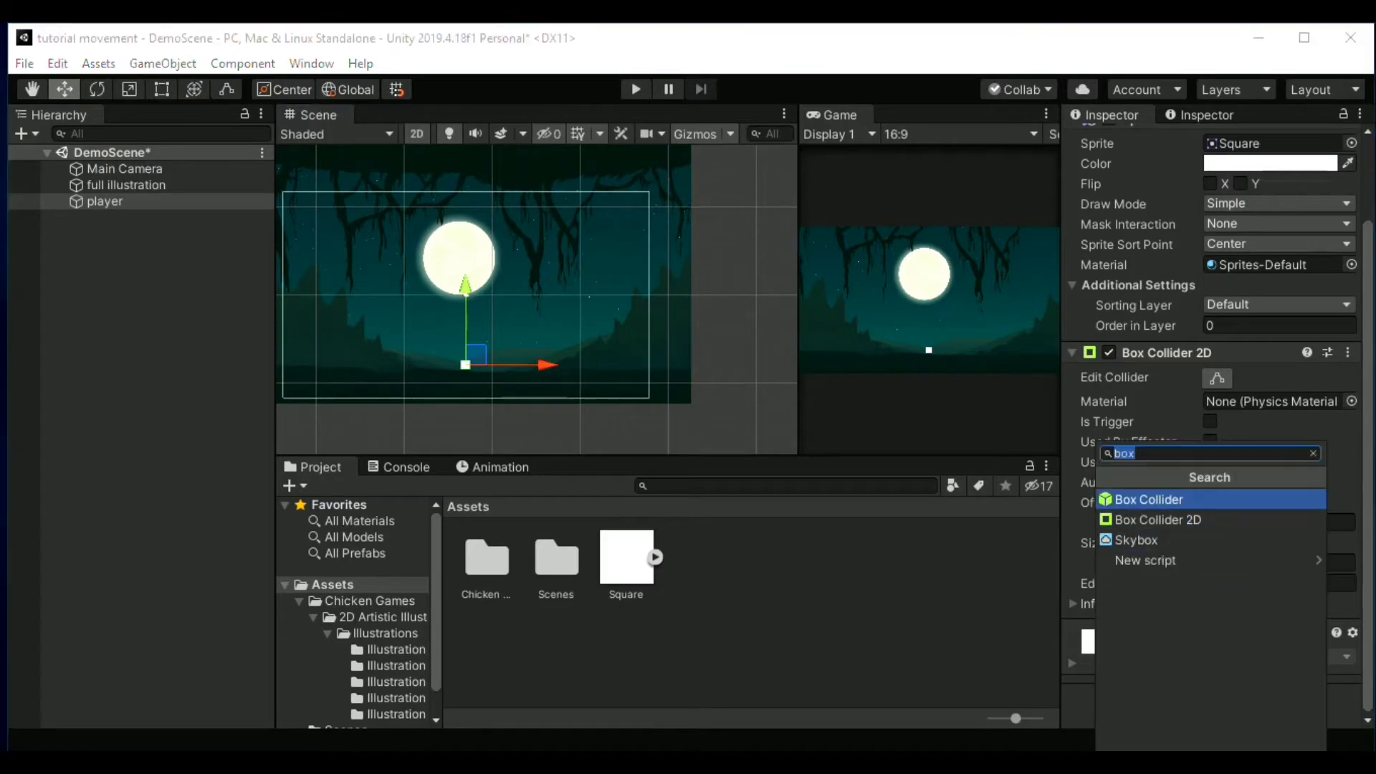
key(Down)
key(Down)
key(Down)
key(Return)
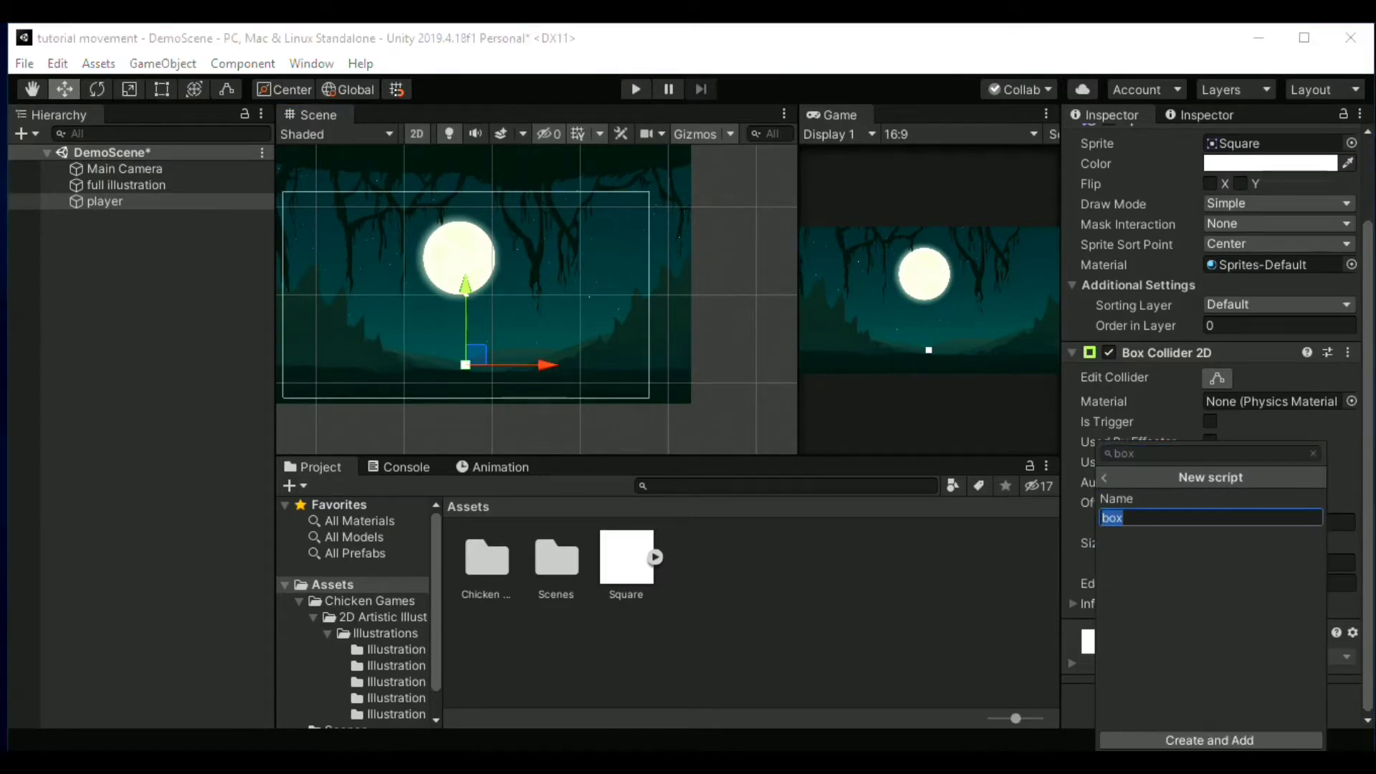
text(mov)
text(ement)
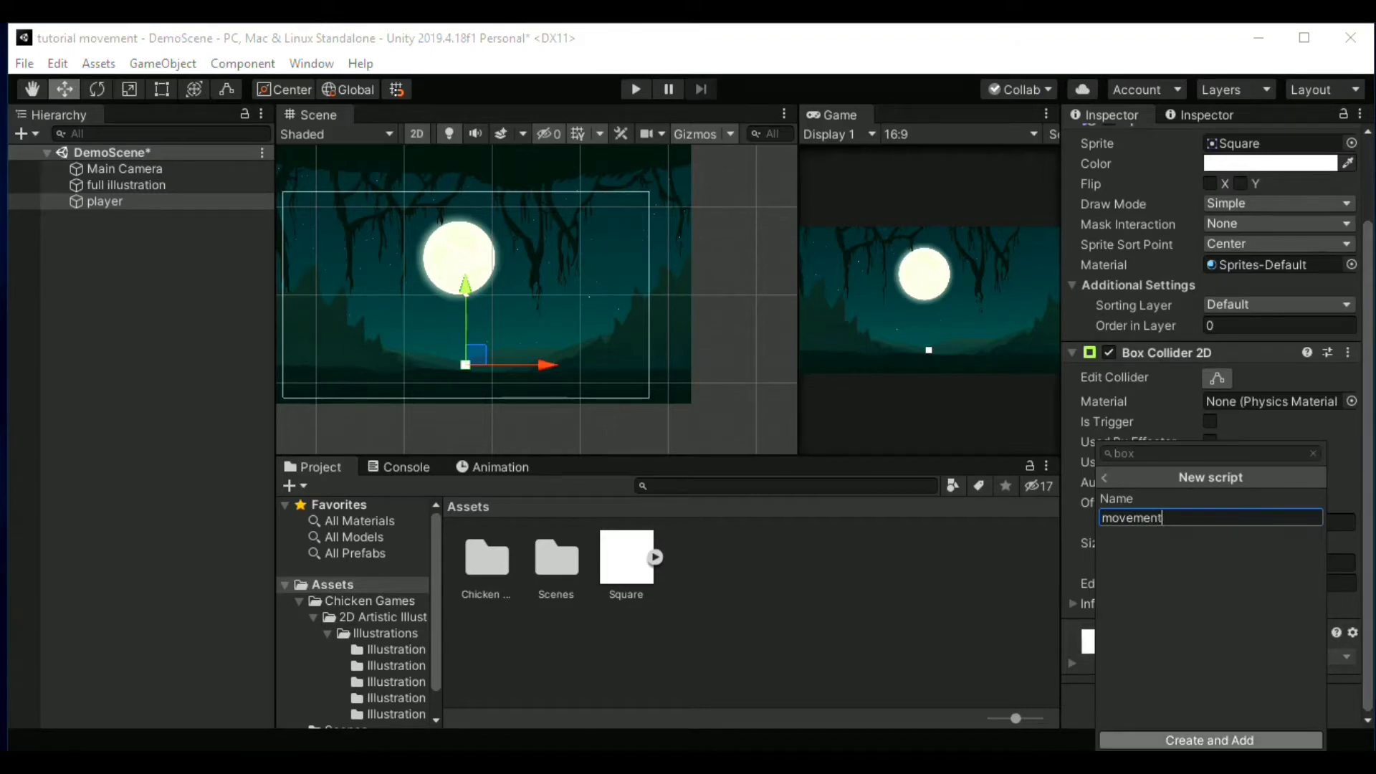
key(Return)
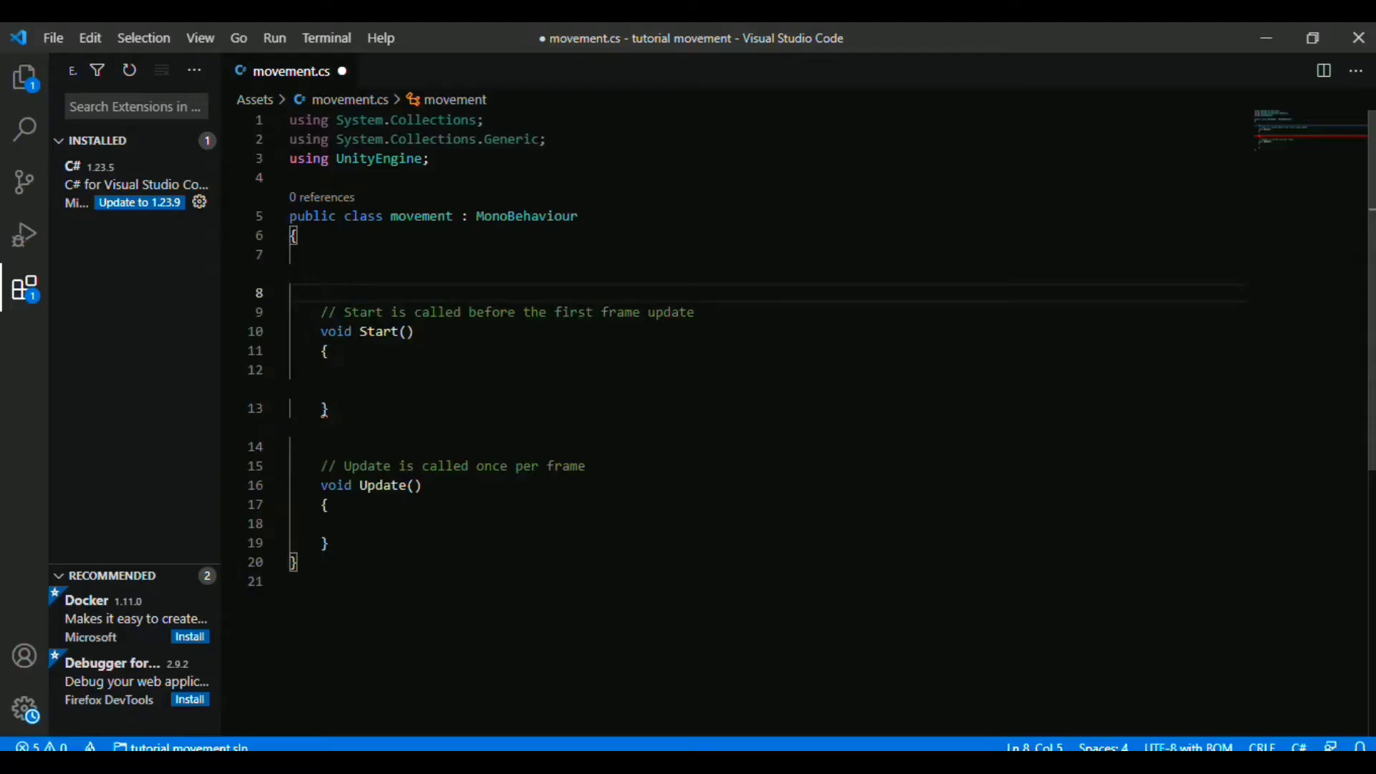
Step: Declare 'public float kecepatan;' and 'public string axis;' in movement.cs and save the file
text(pu)
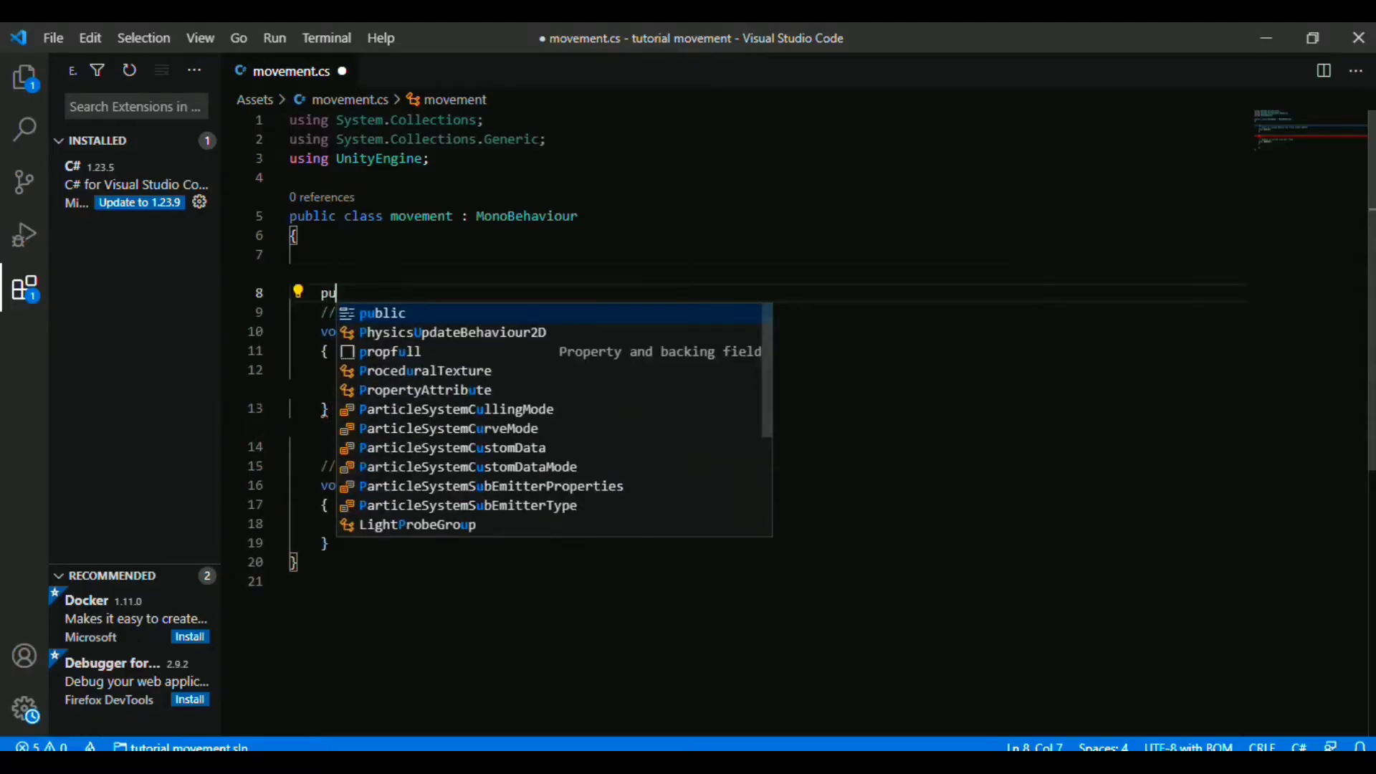
key(BackSpace)
key(BackSpace)
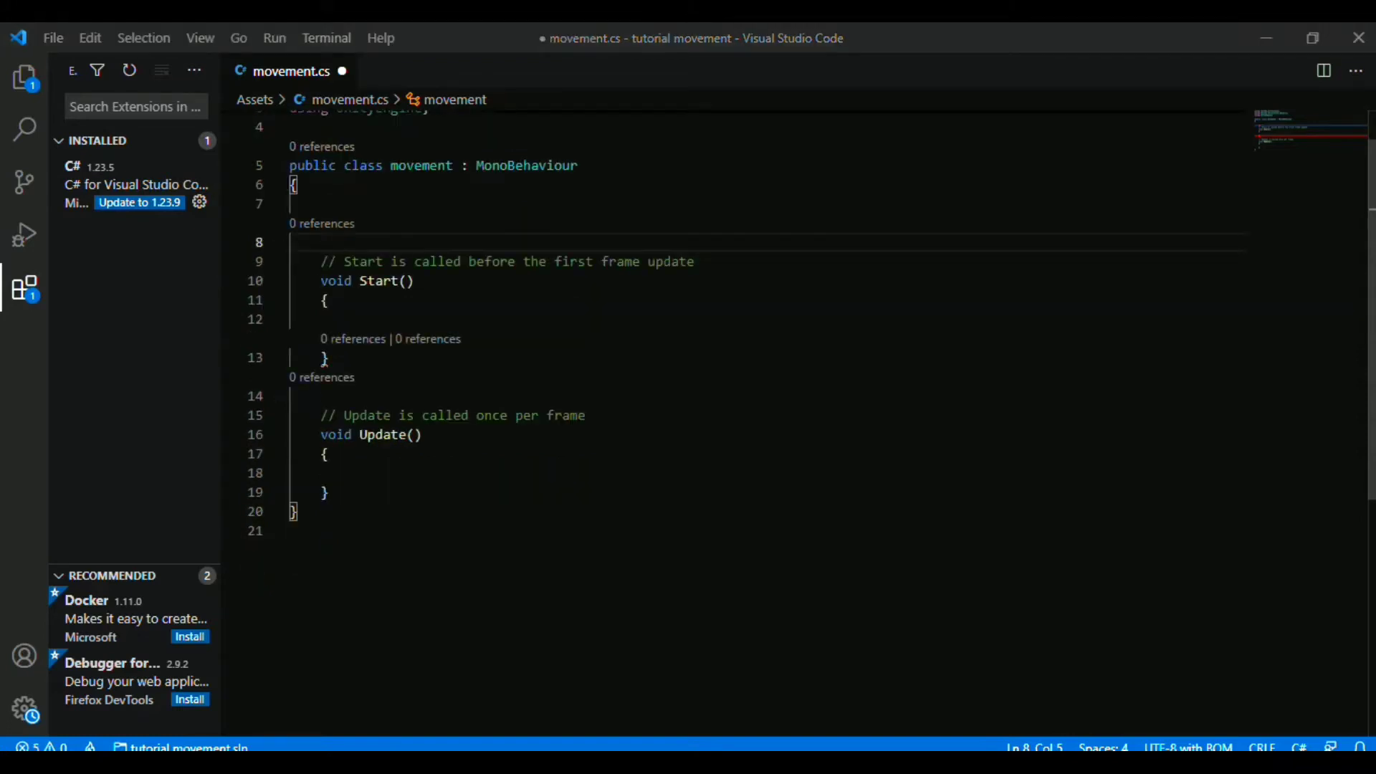
key(BackSpace)
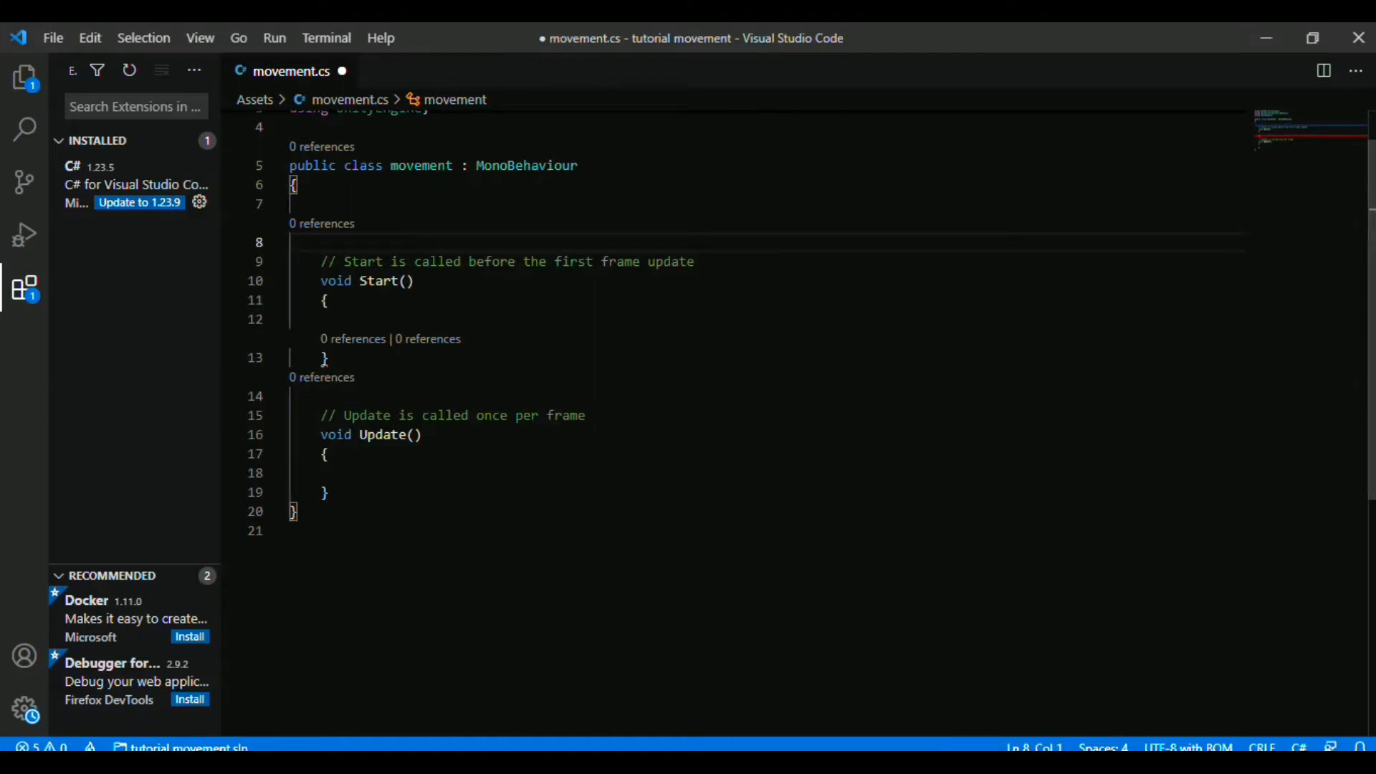
text([)
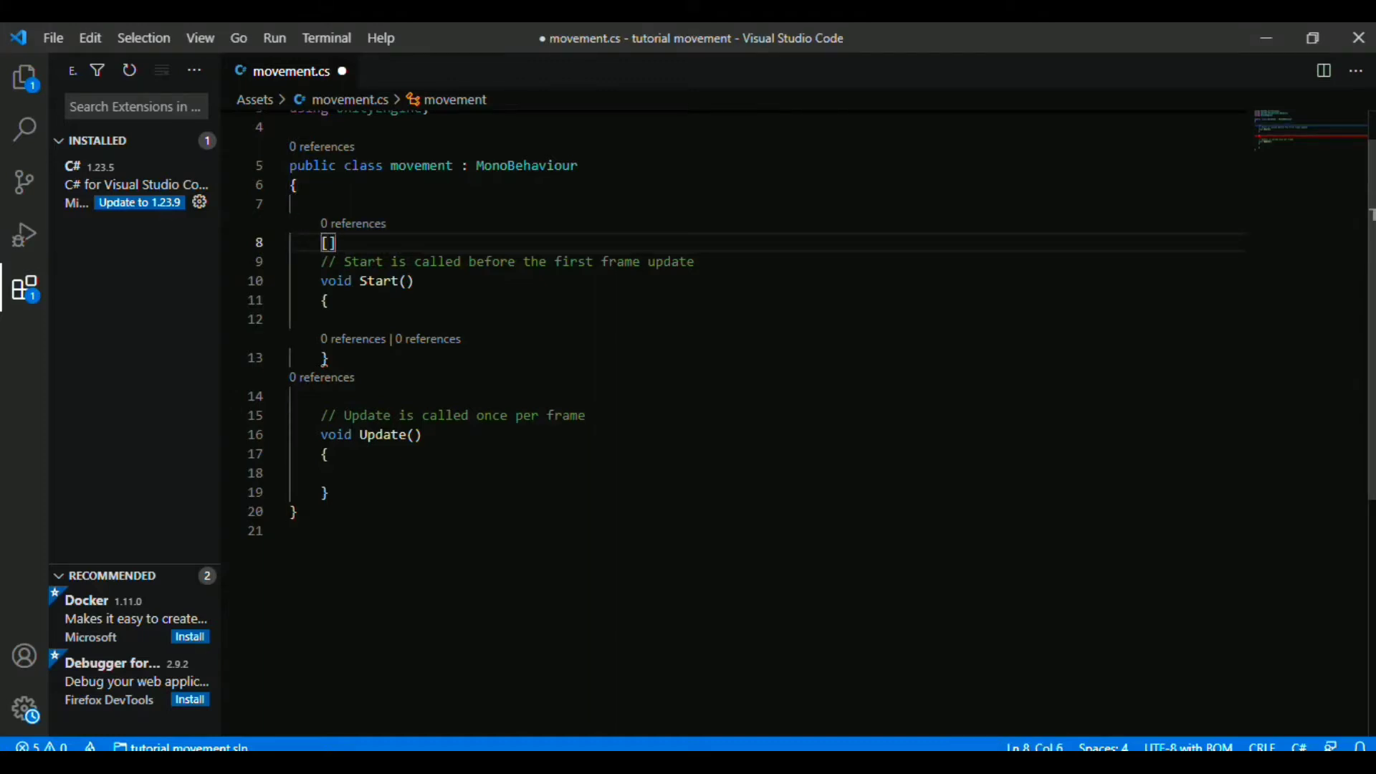
key(BackSpace)
key(BackSpace)
text(p)
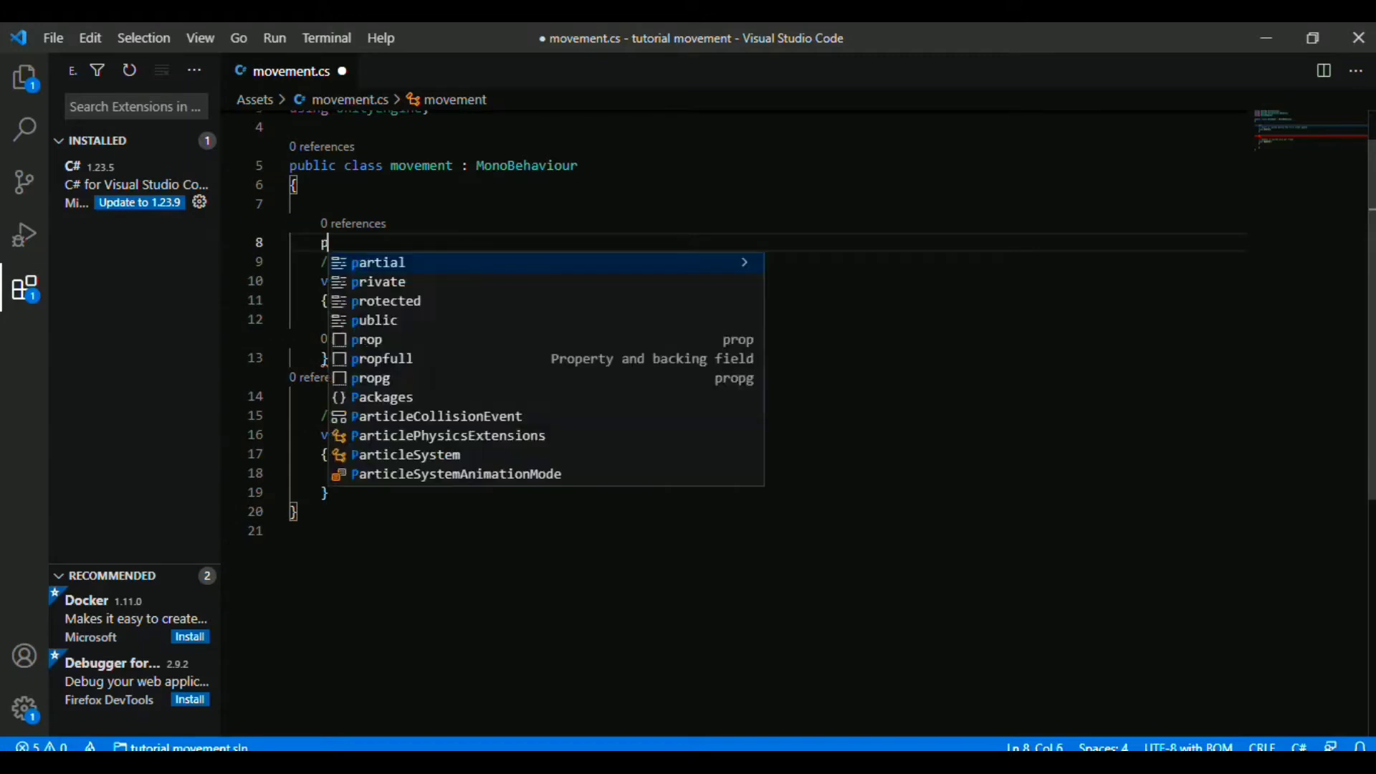
text(ublic )
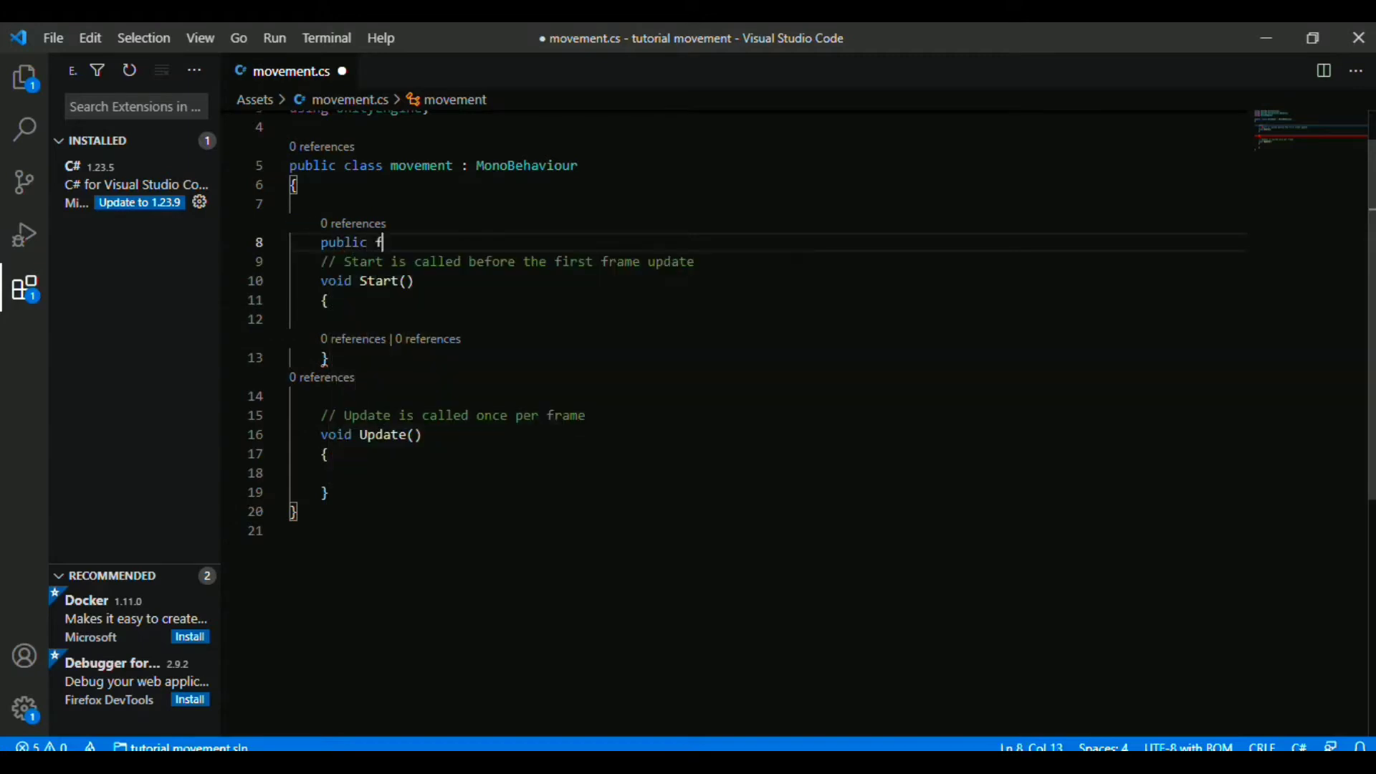
text(float ke)
text(cepatan)
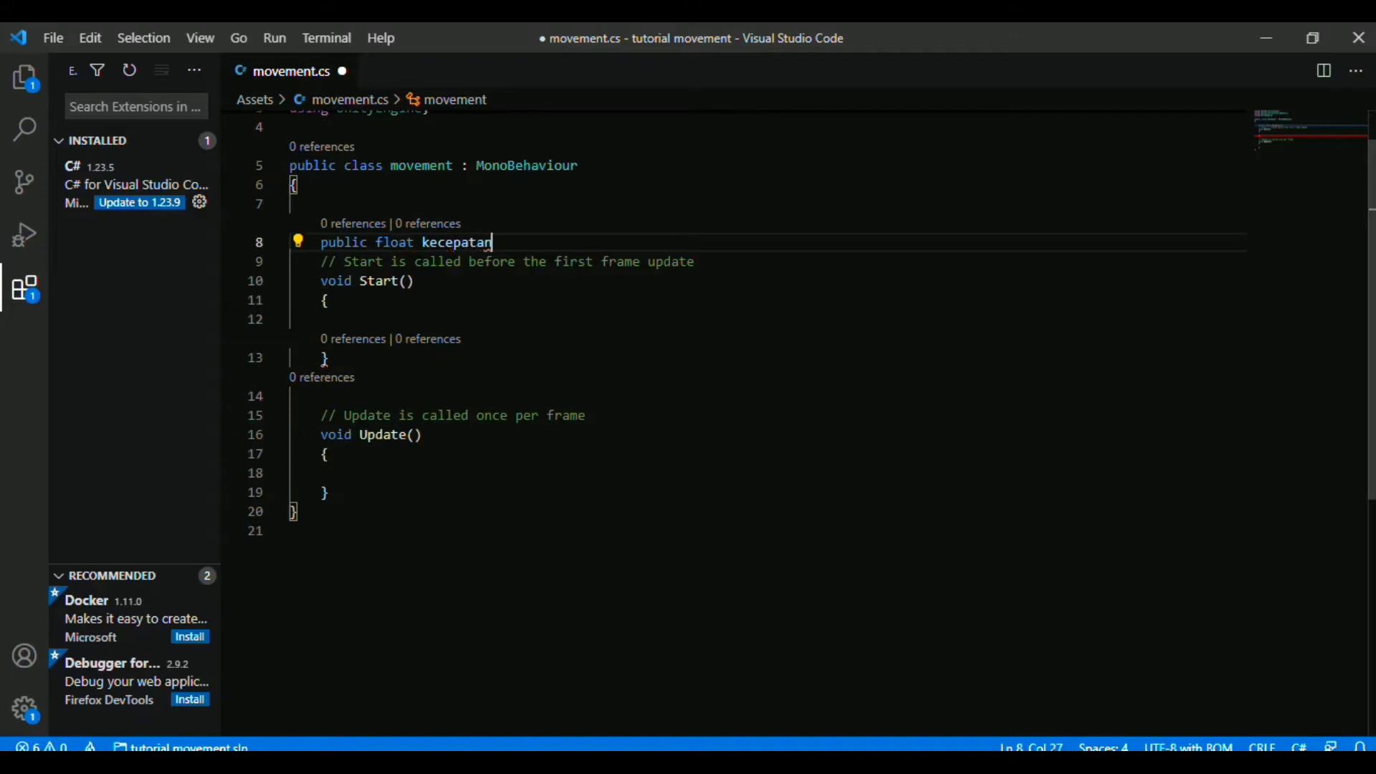
text(;)
key(Return)
text(p)
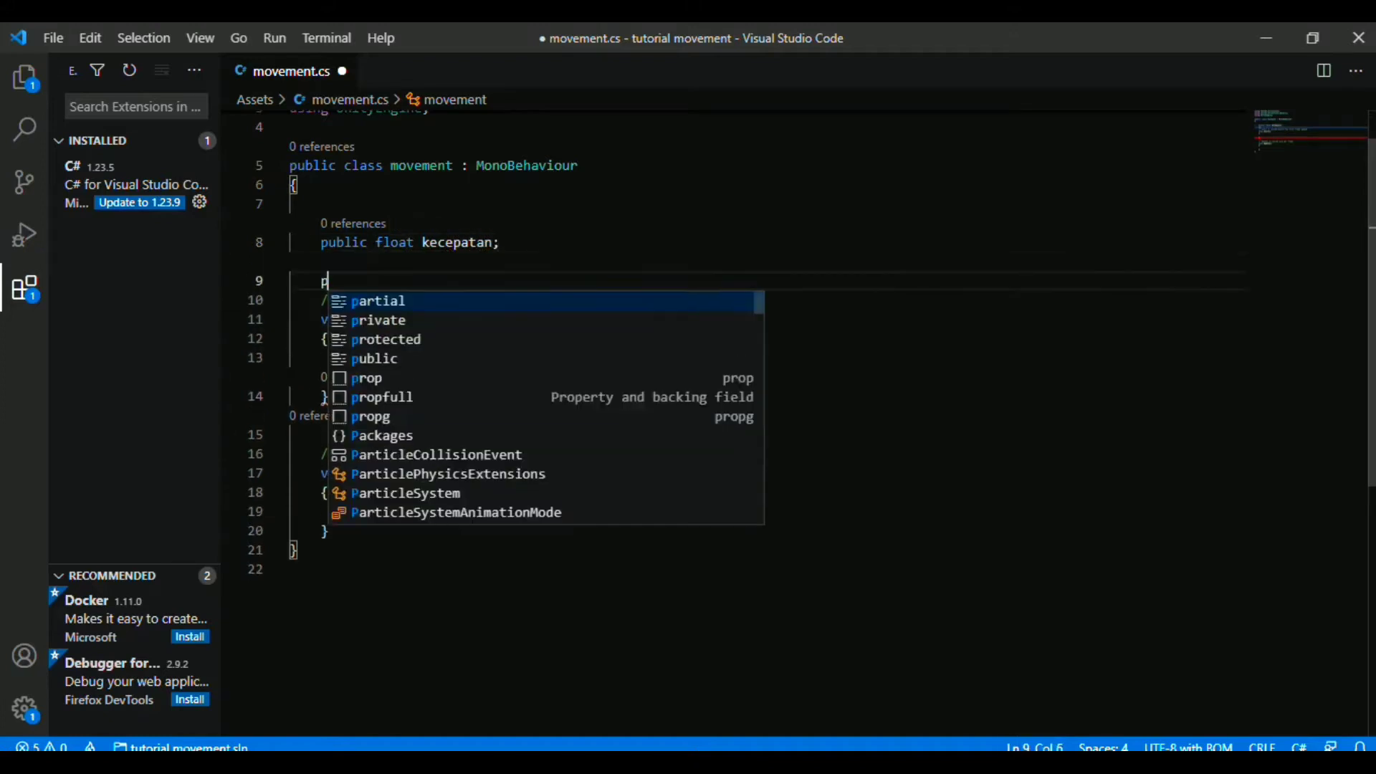
text(ublic )
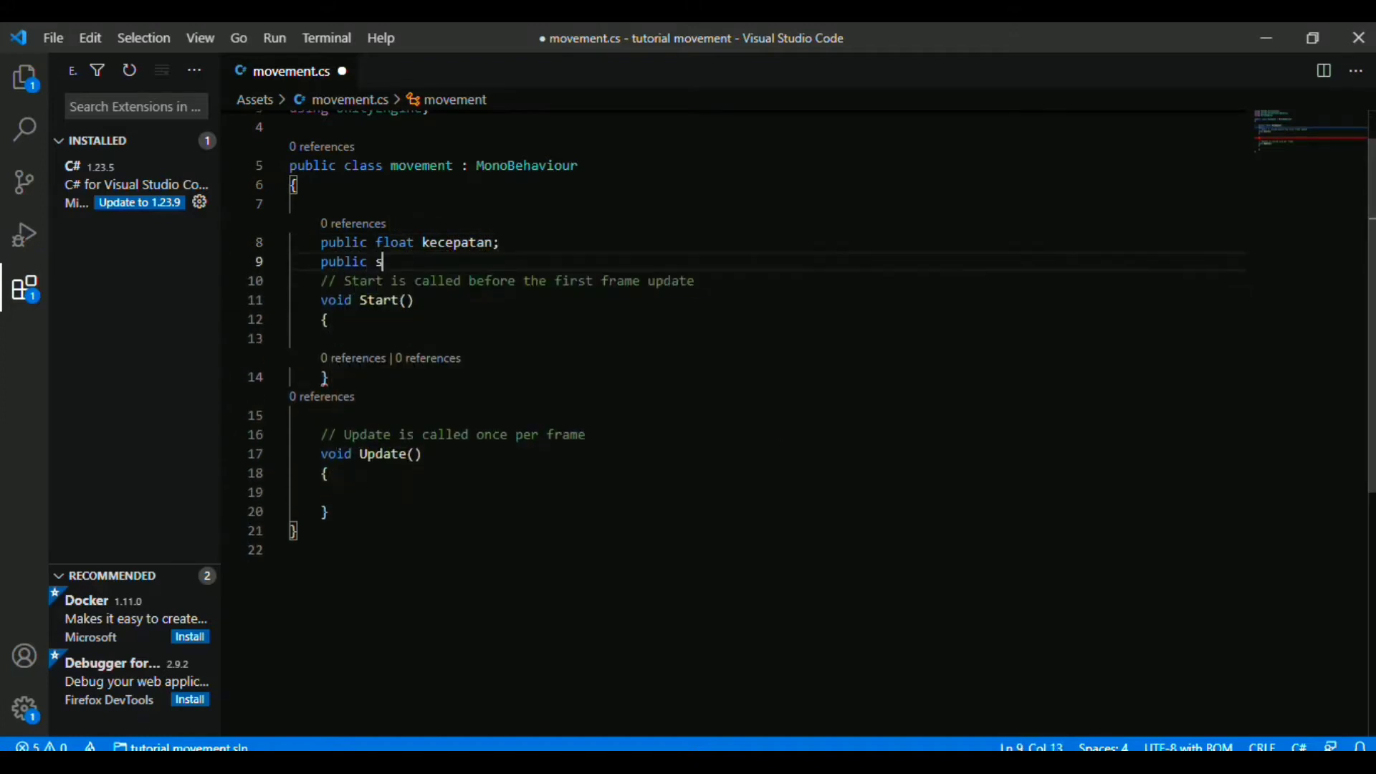
text(string )
text(ax)
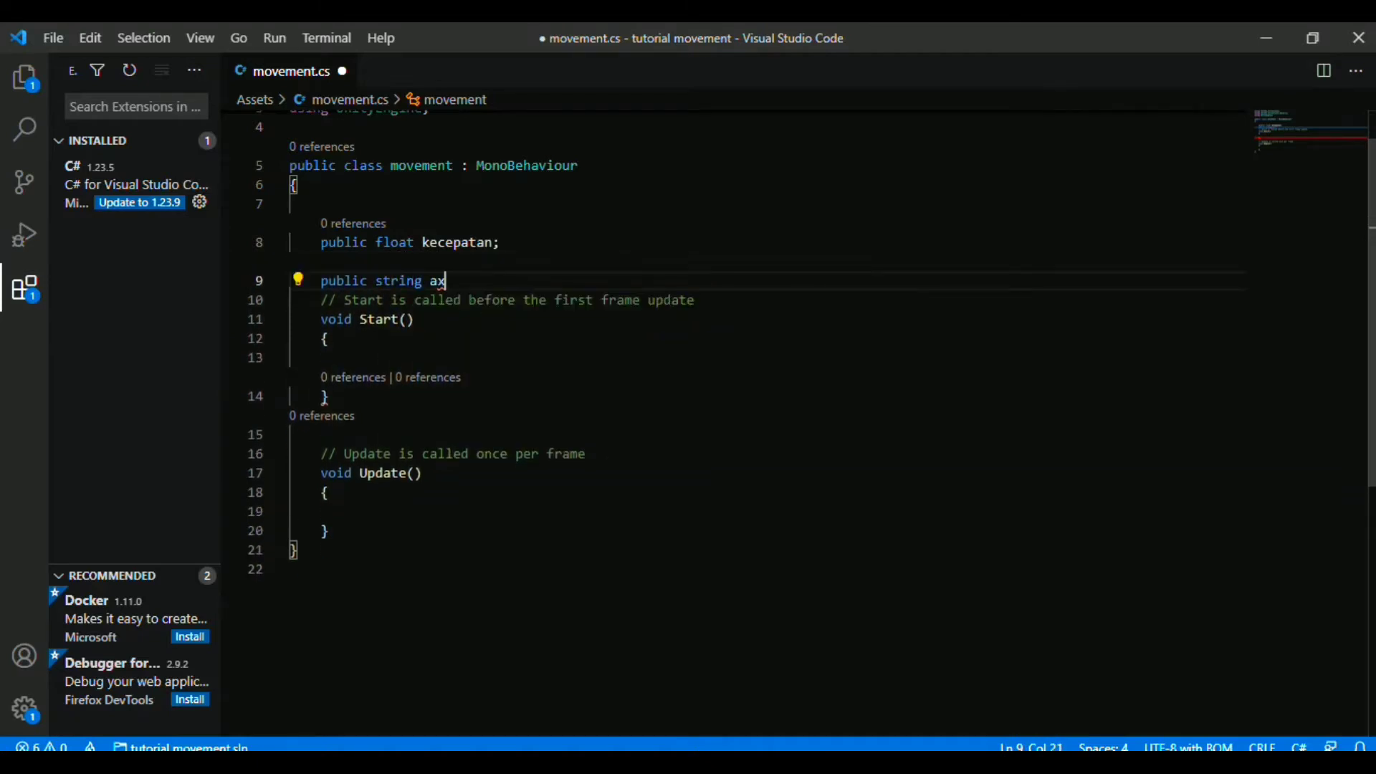
text(is;)
key(ctrl+s)
click(322, 326)
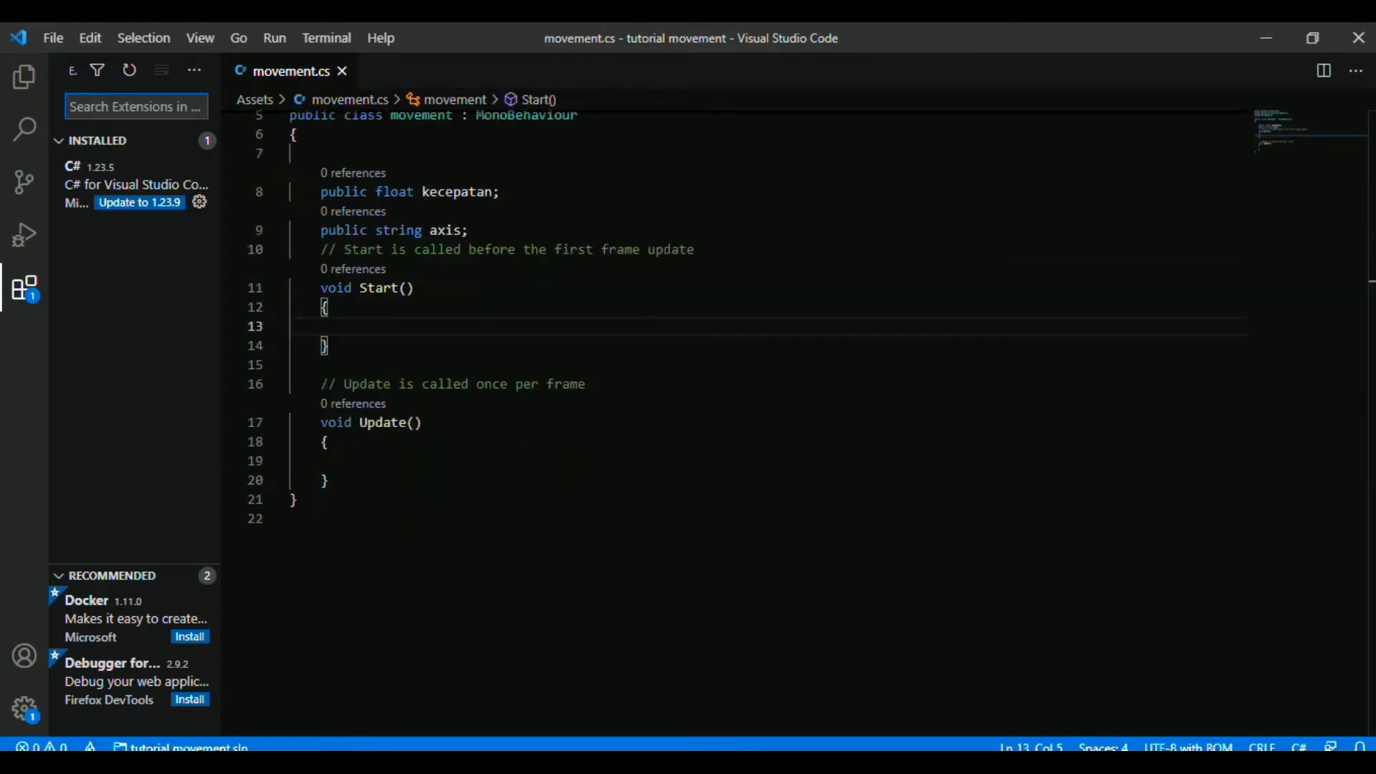
Step: In Update(), write float bergerak = Input.GetAxis(axis) * kecepatan * Time.deltaTime;
click(352, 461)
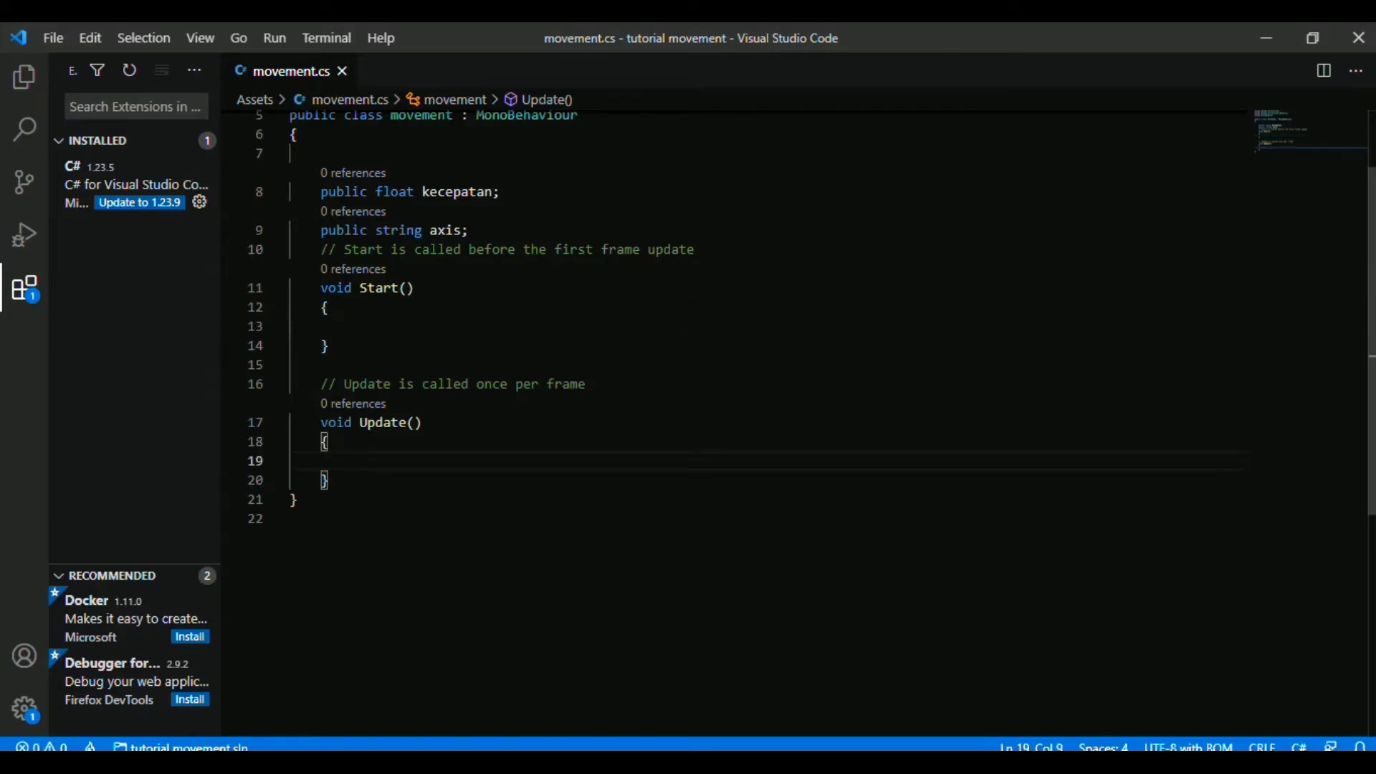
text(tt)
key(BackSpace)
key(BackSpace)
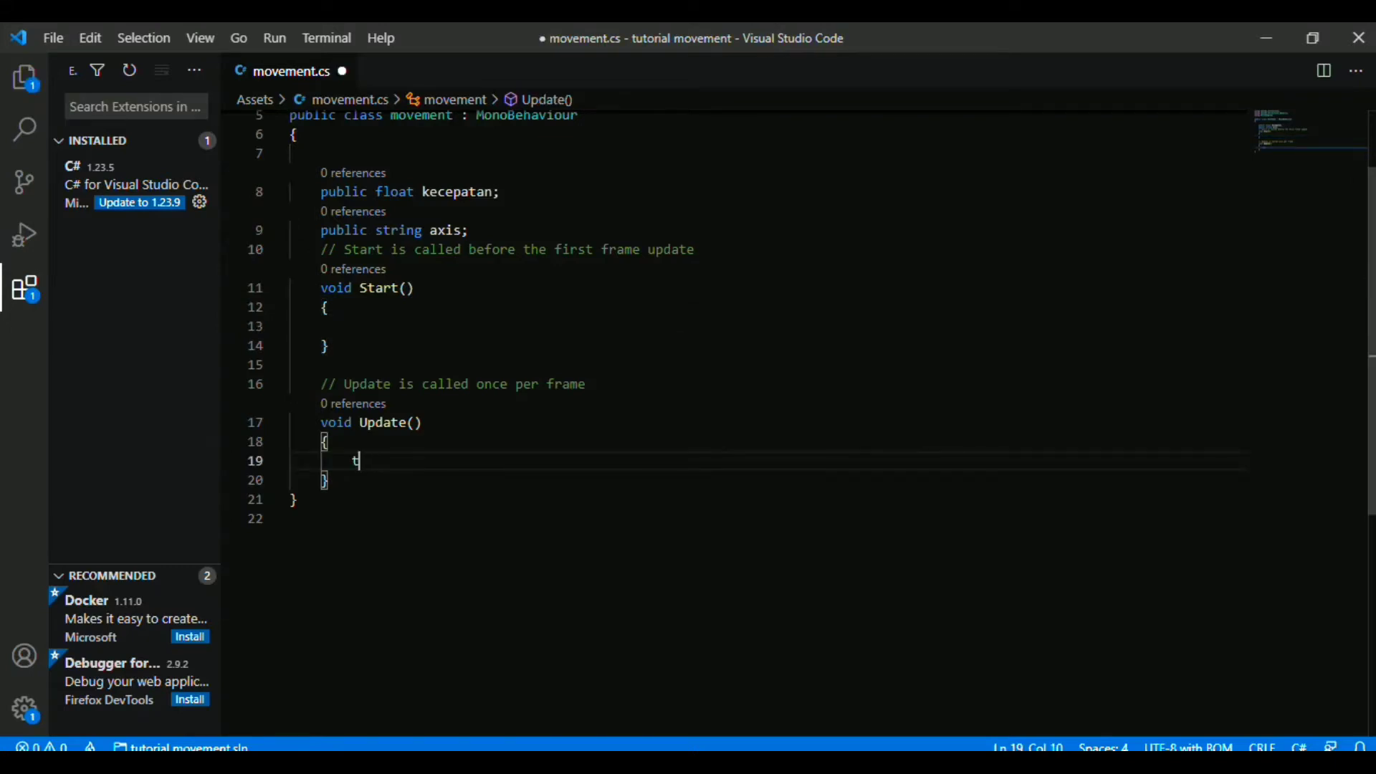
text(trans)
key(BackSpace)
key(BackSpace)
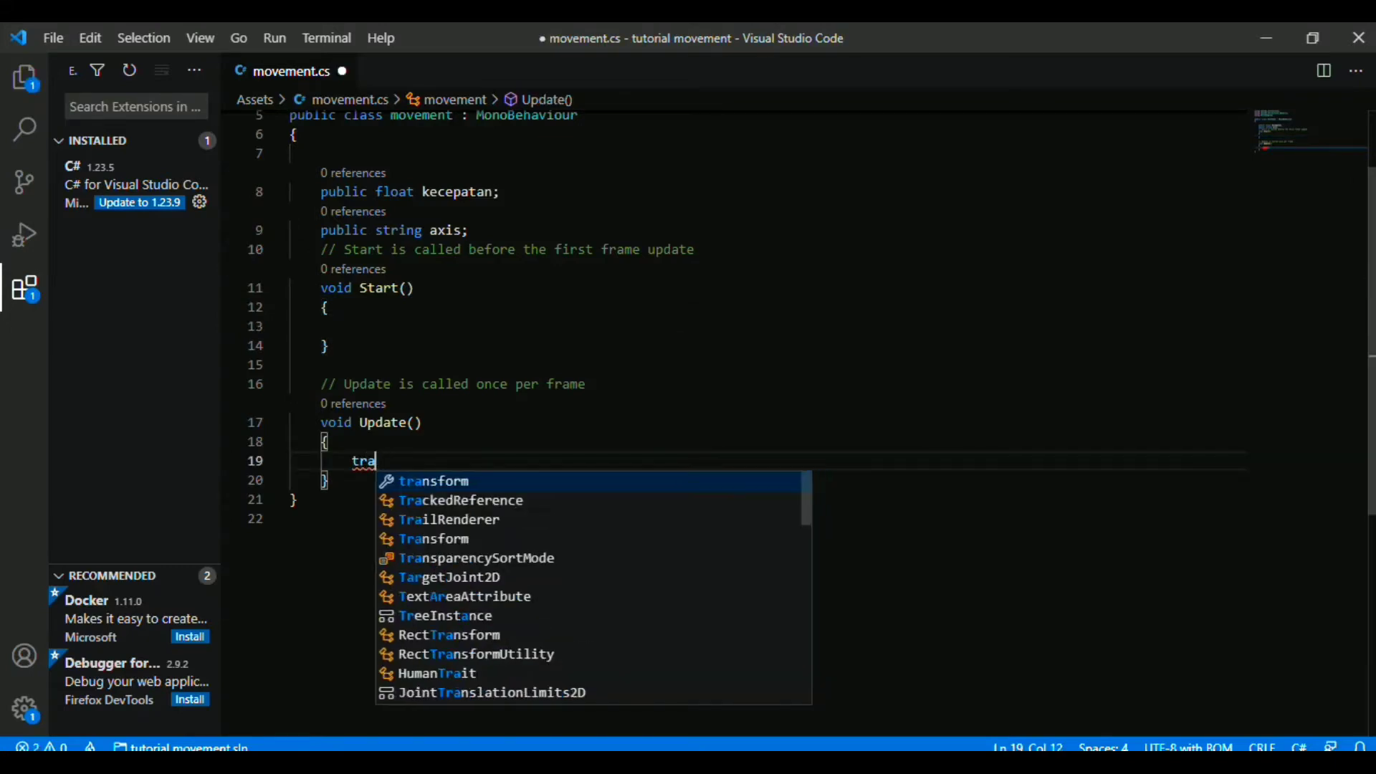
key(BackSpace)
key(BackSpace)
key(BackSpace)
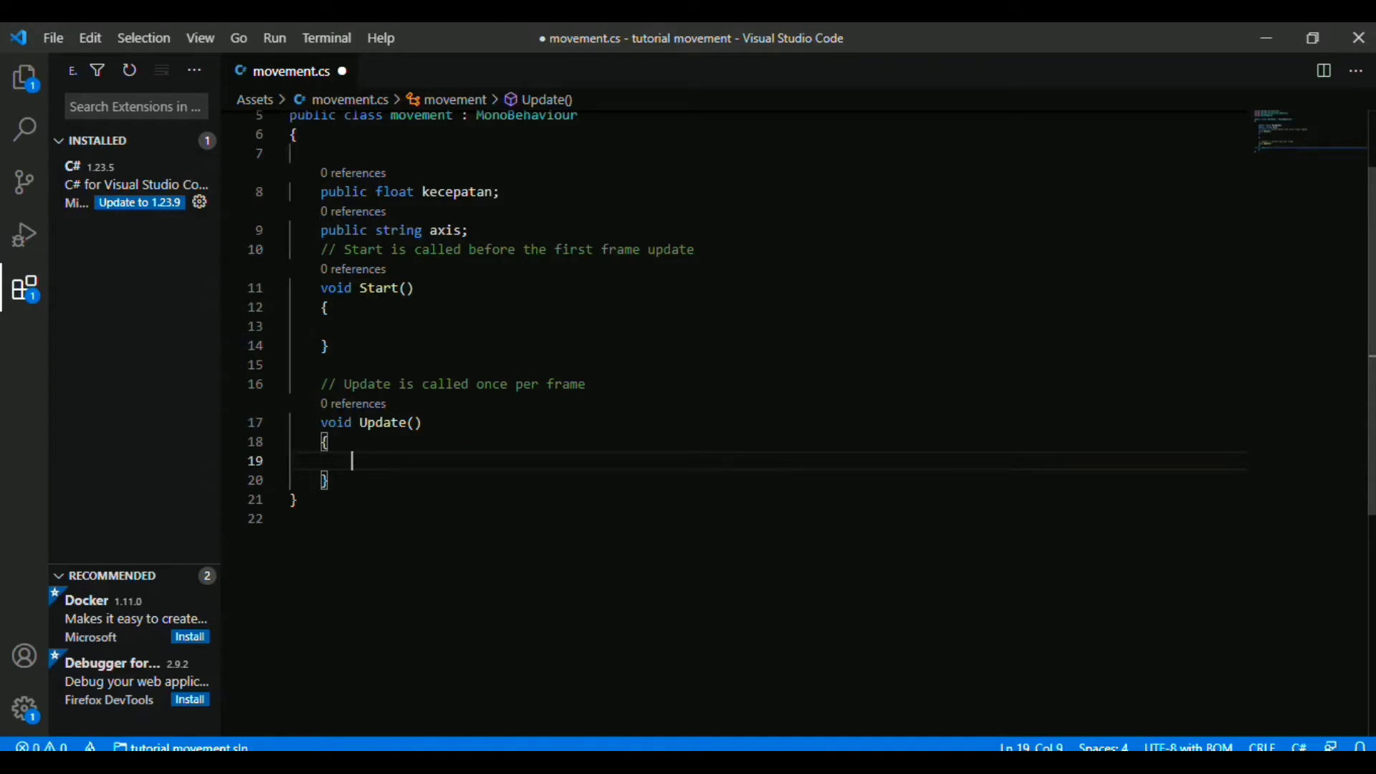
text(float)
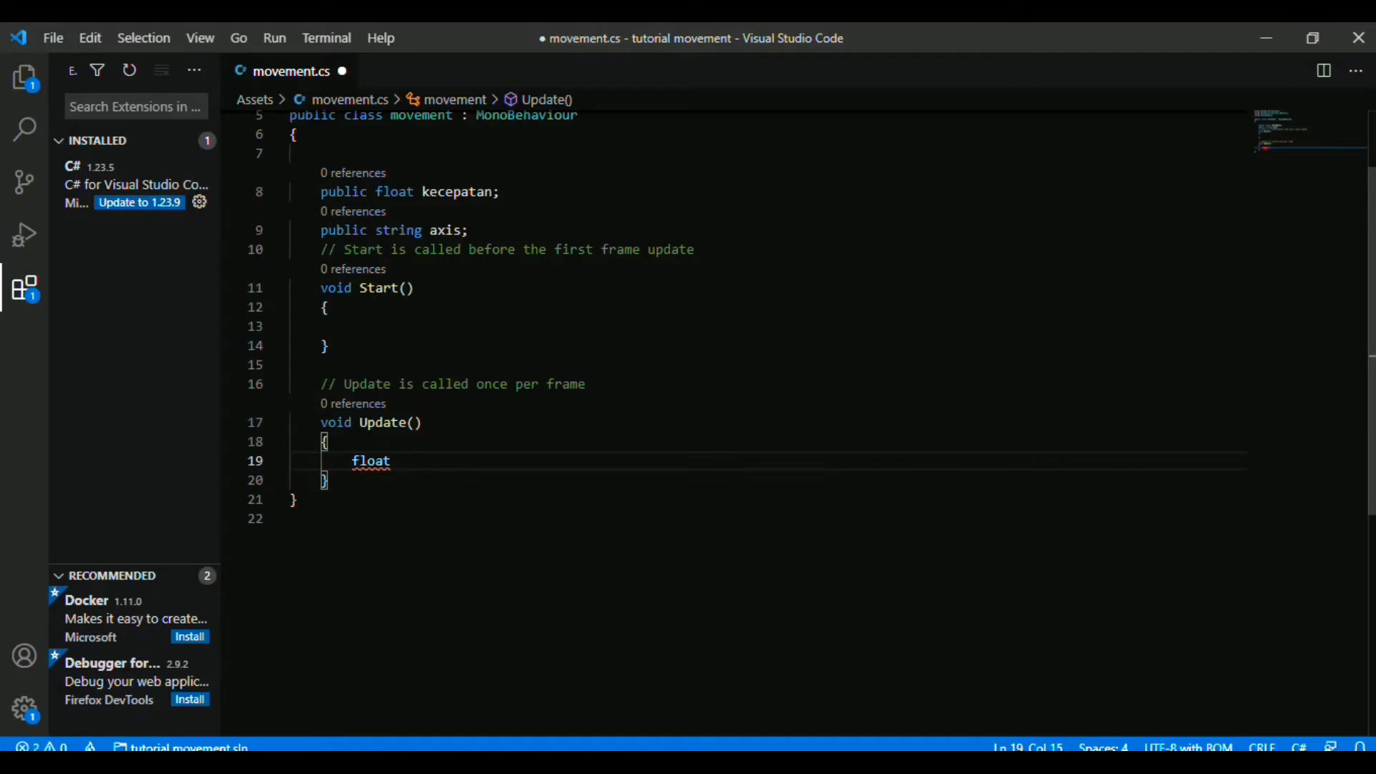
text( bergerak)
text( =  )
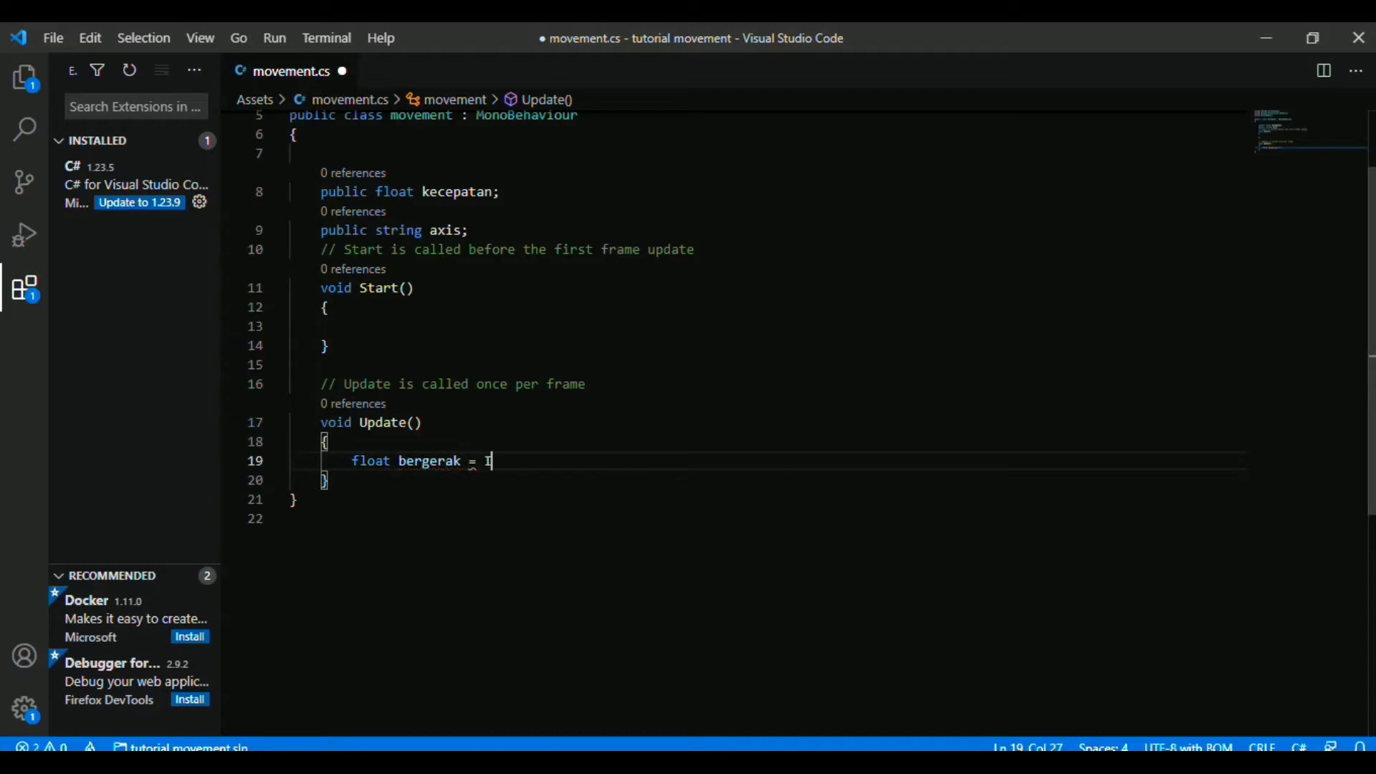
text(nput)
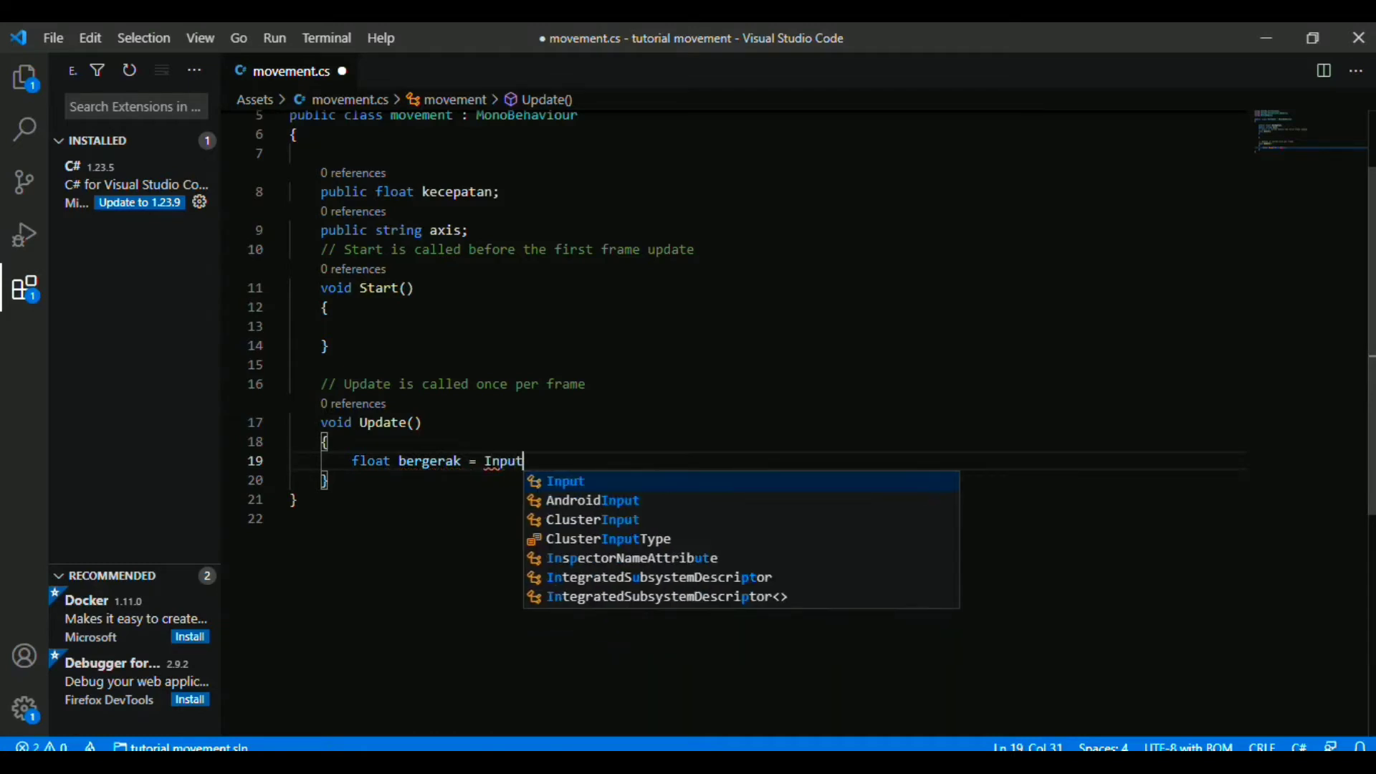
text(.)
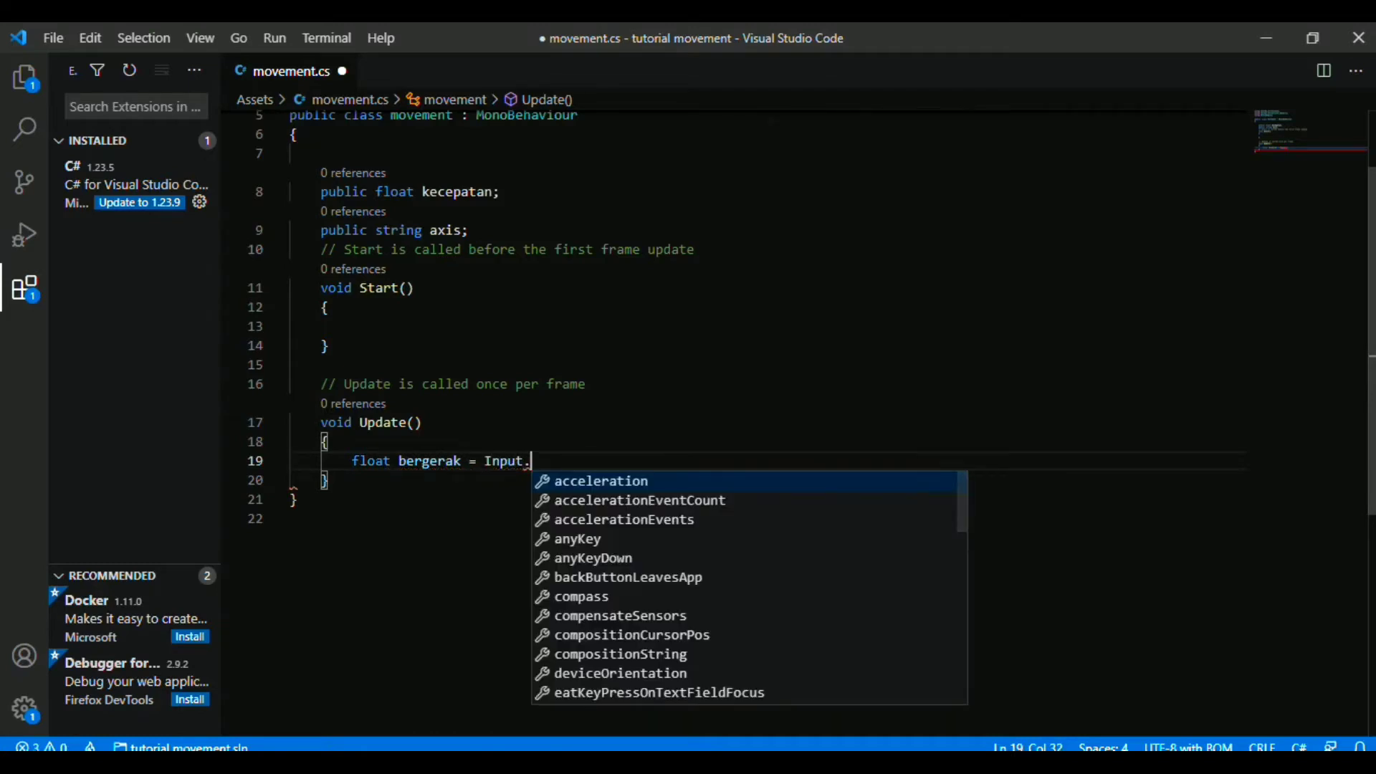
text(get)
key(Tab)
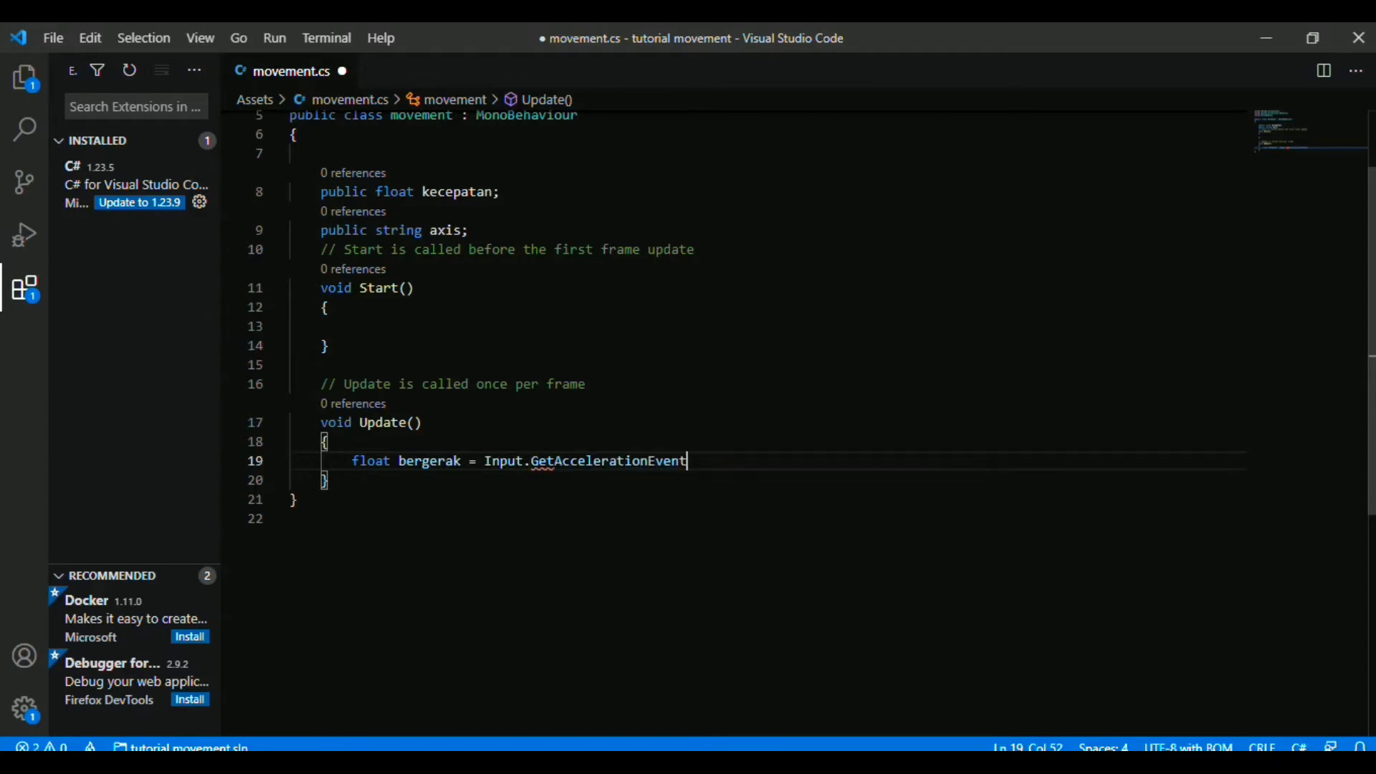
key(BackSpace)
key(BackSpace)
key(BackSpace)
key(BackSpace)
key(BackSpace)
key(BackSpace)
key(BackSpace)
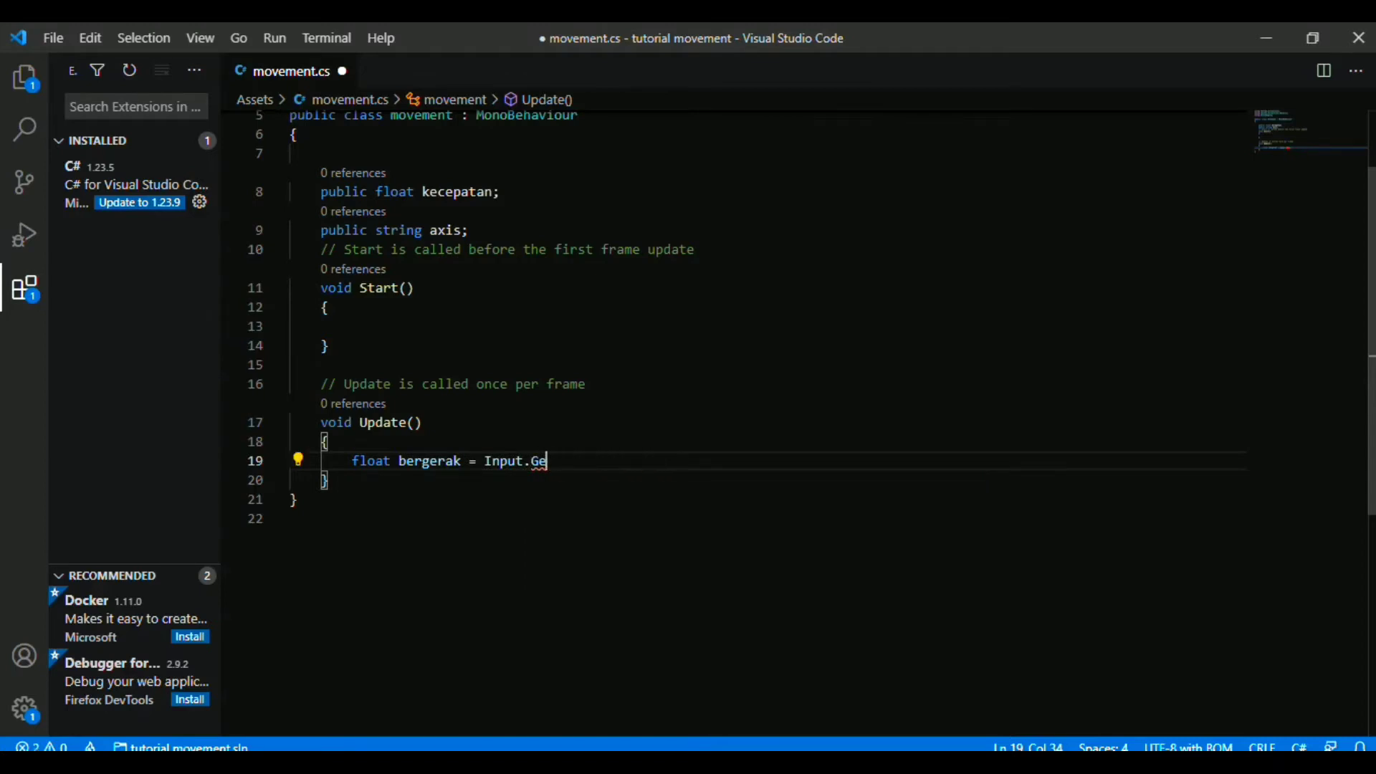
key(BackSpace)
key(BackSpace)
text(get)
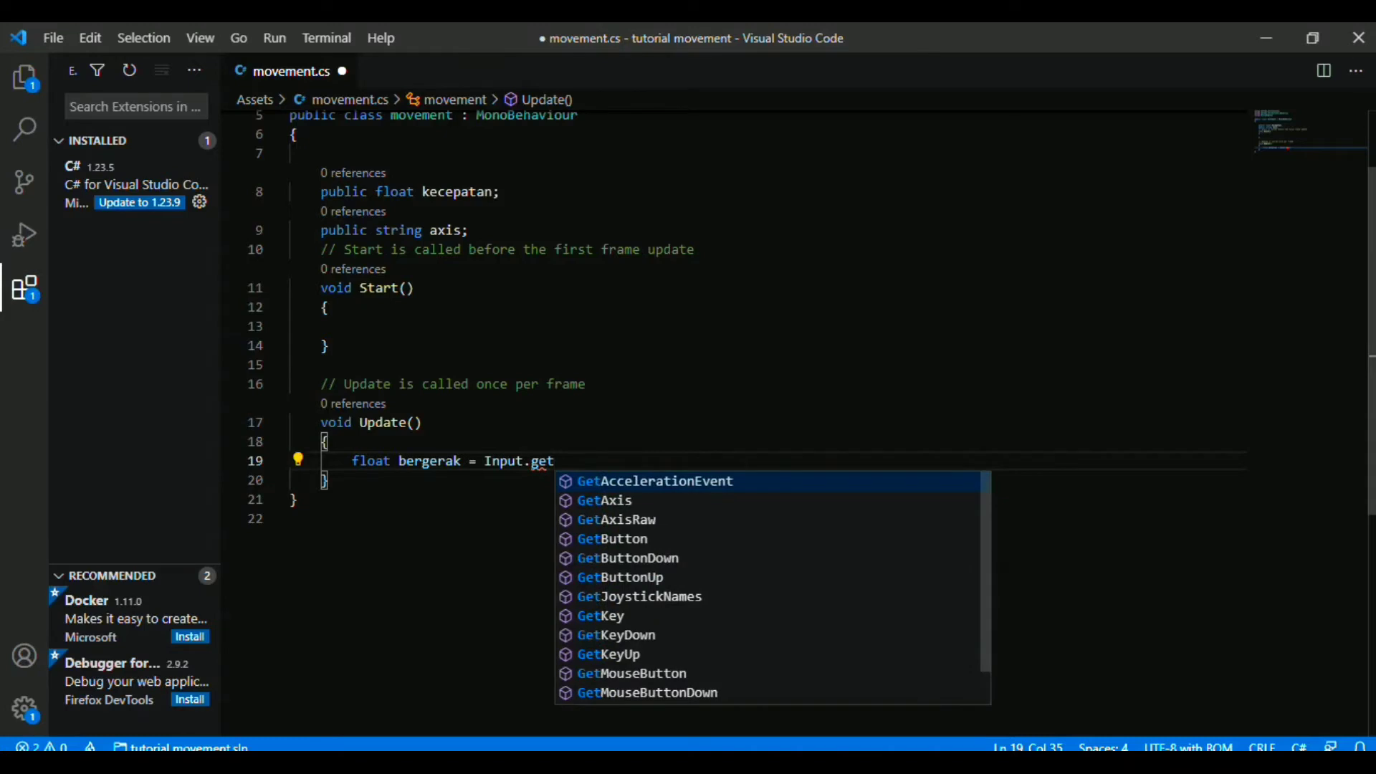
text(axis)
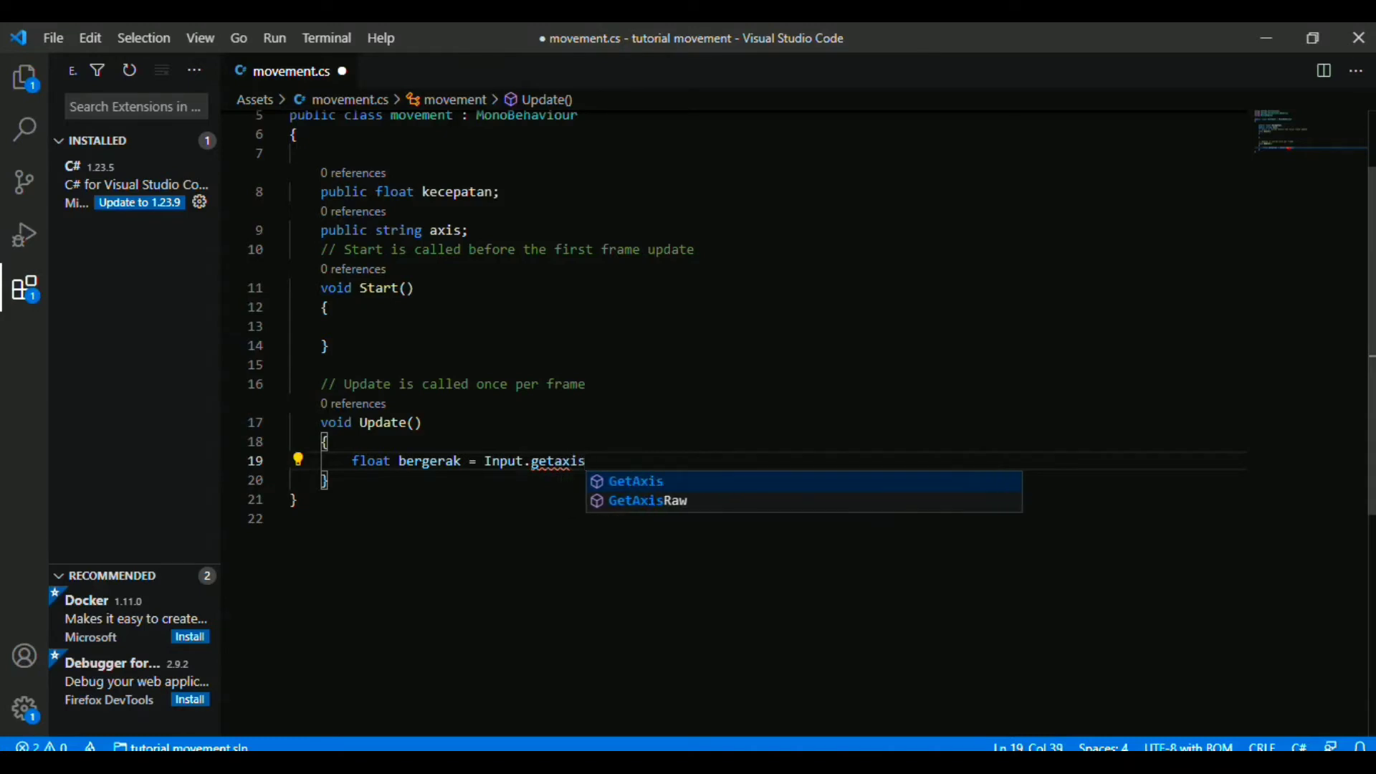
key(Tab)
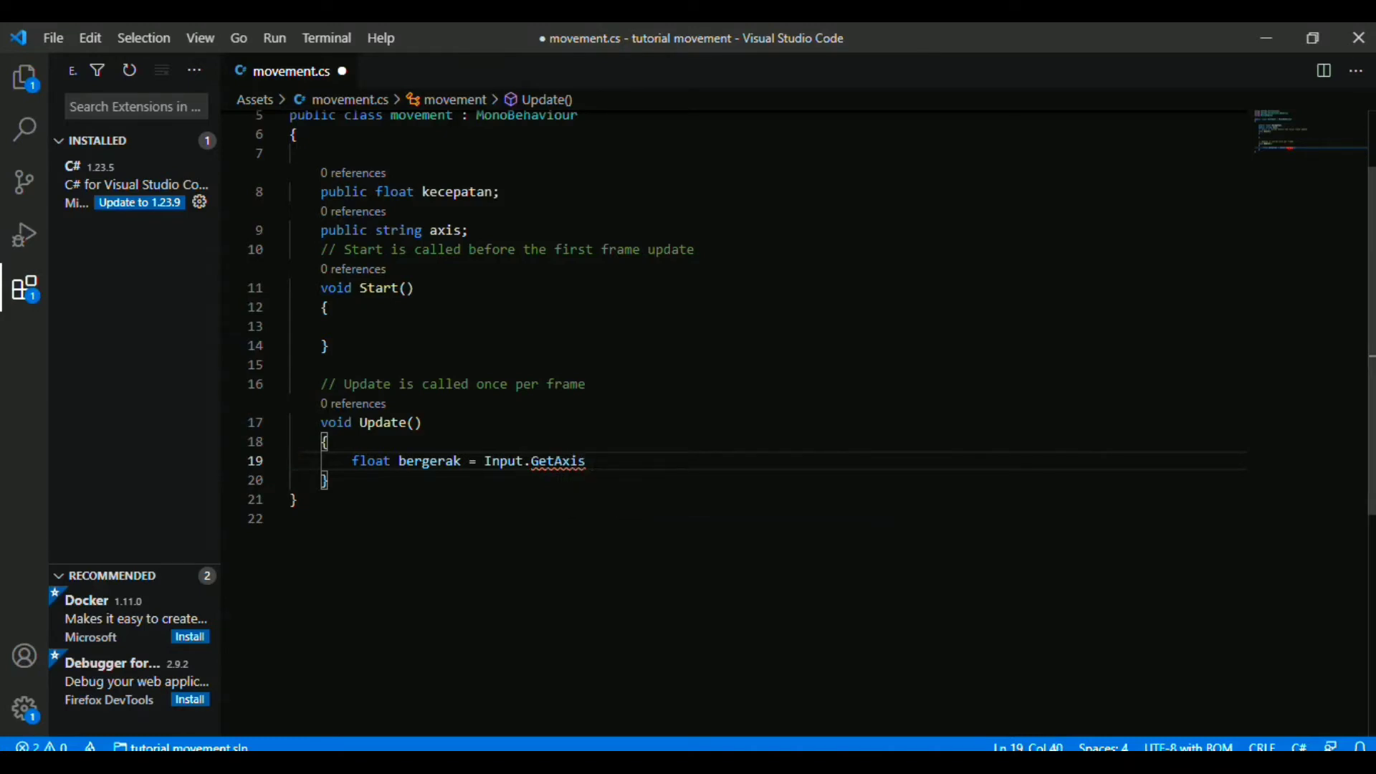
key(BackSpace)
text(()
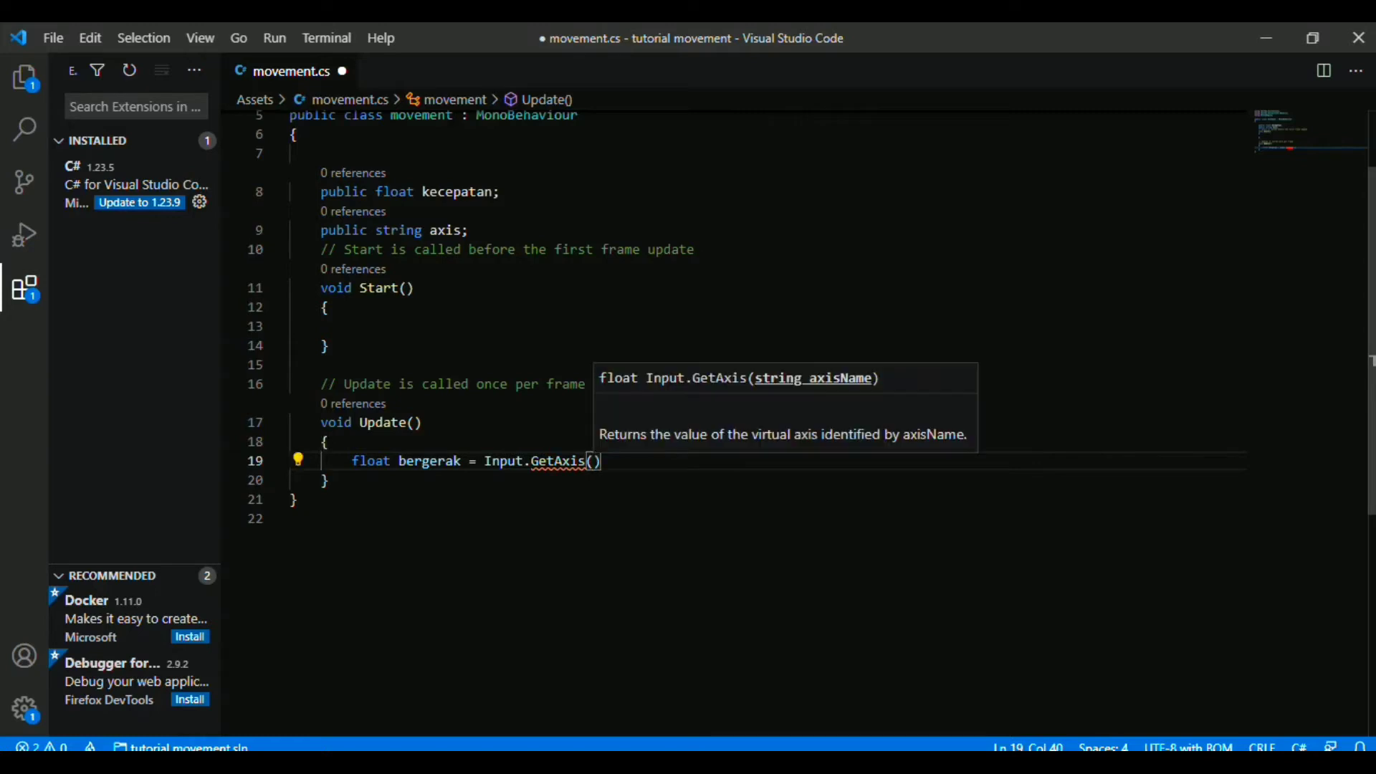
text(axis)
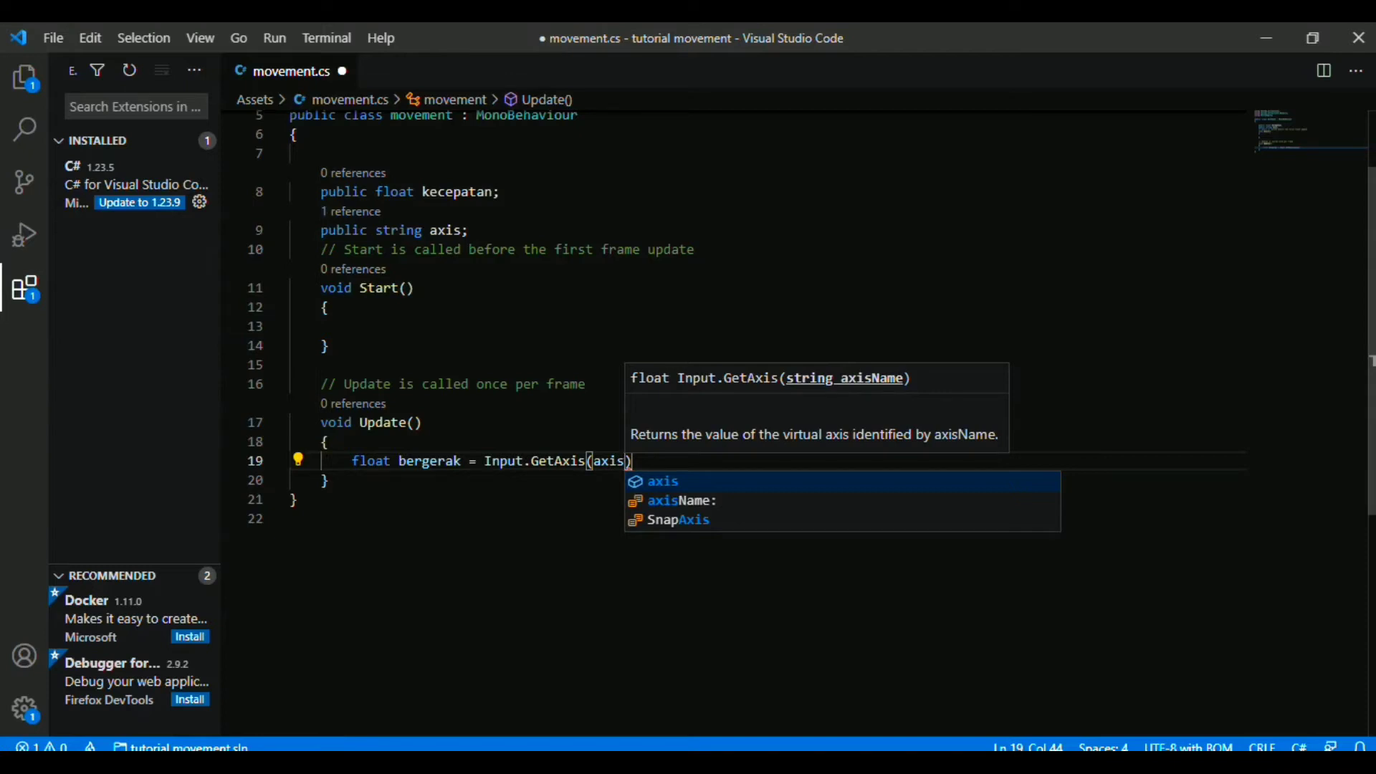
text() *)
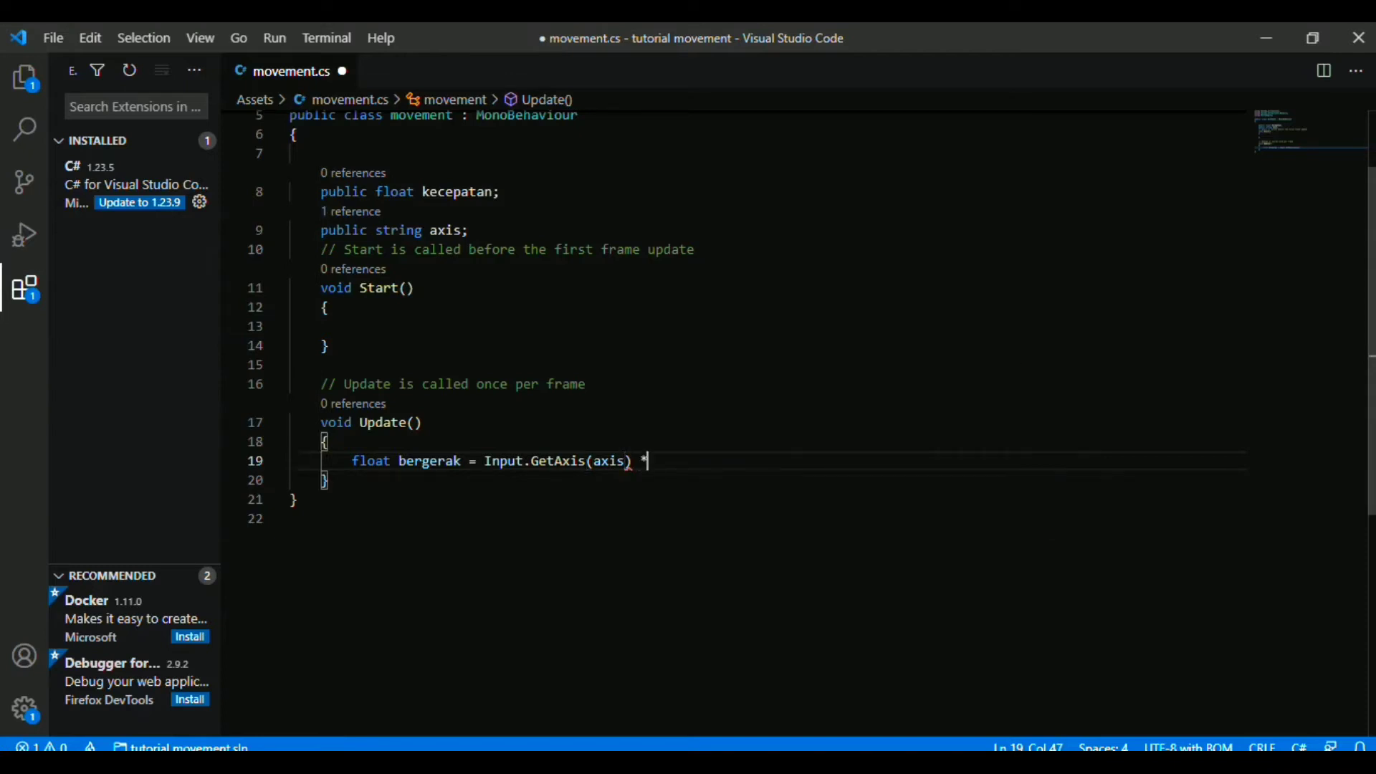
text( kece)
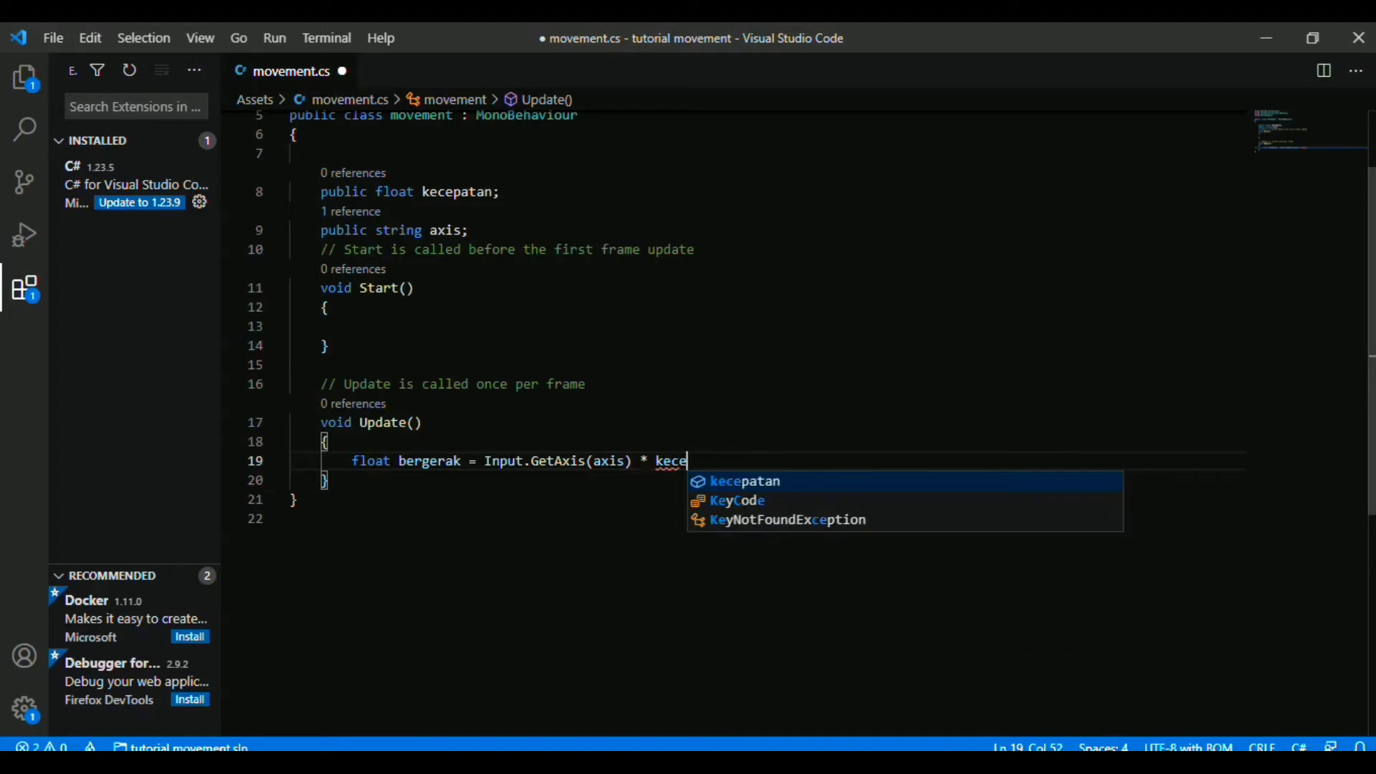
text(patan)
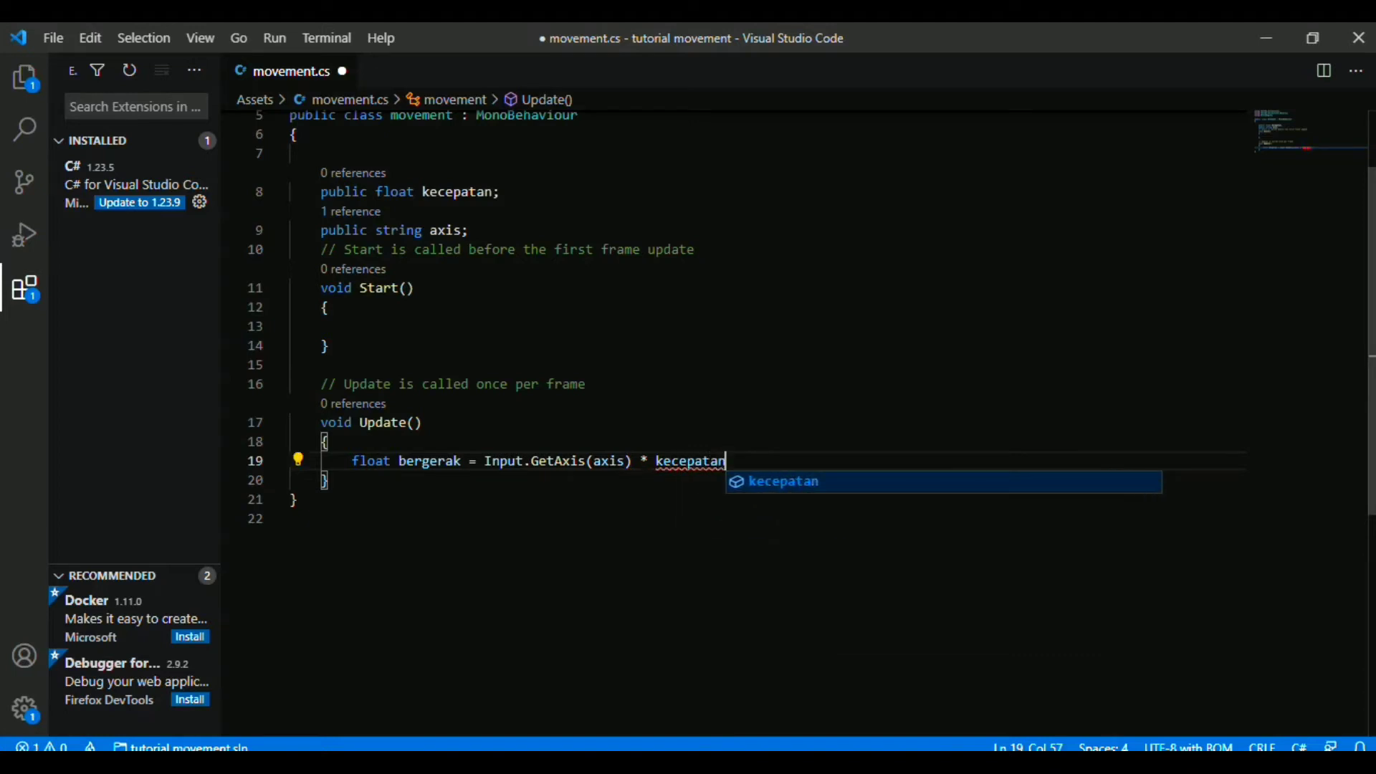
text( * )
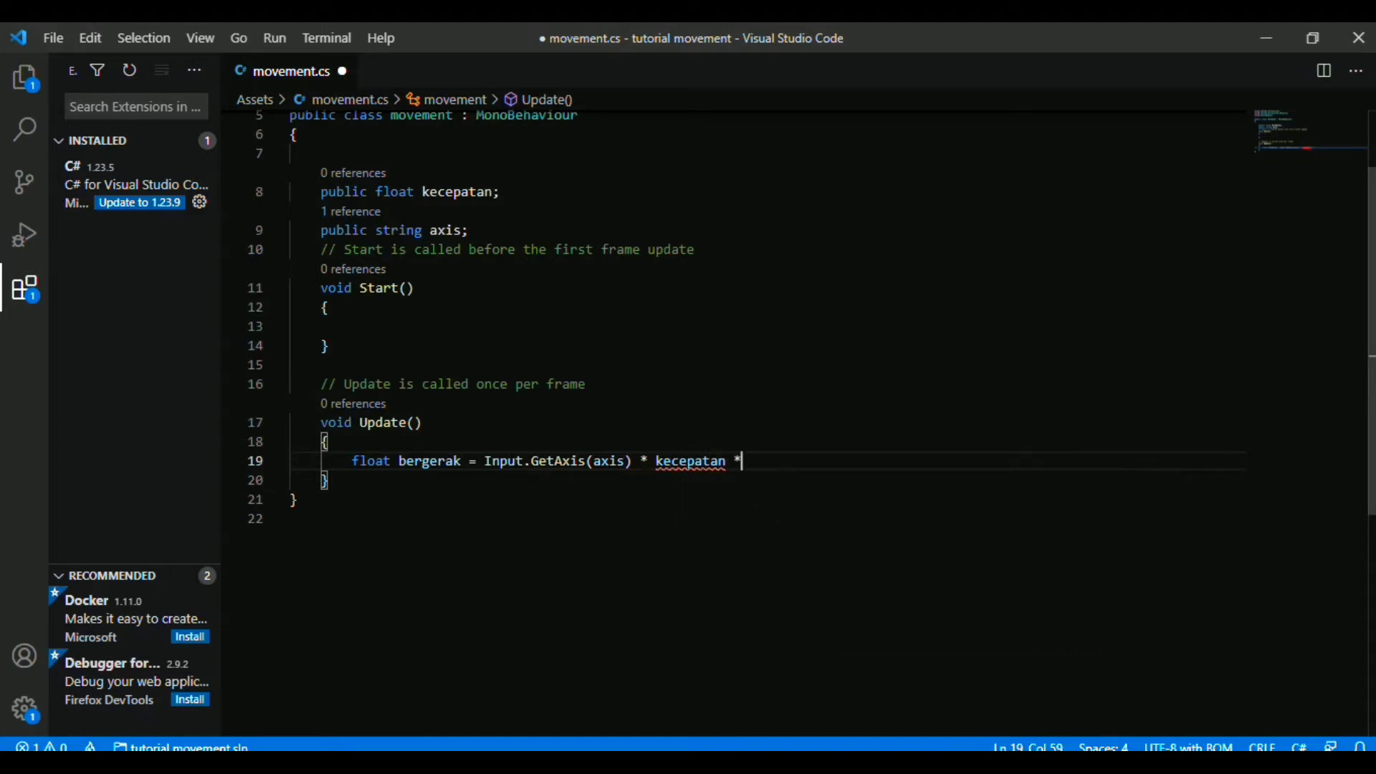
text(Tim)
key(Return)
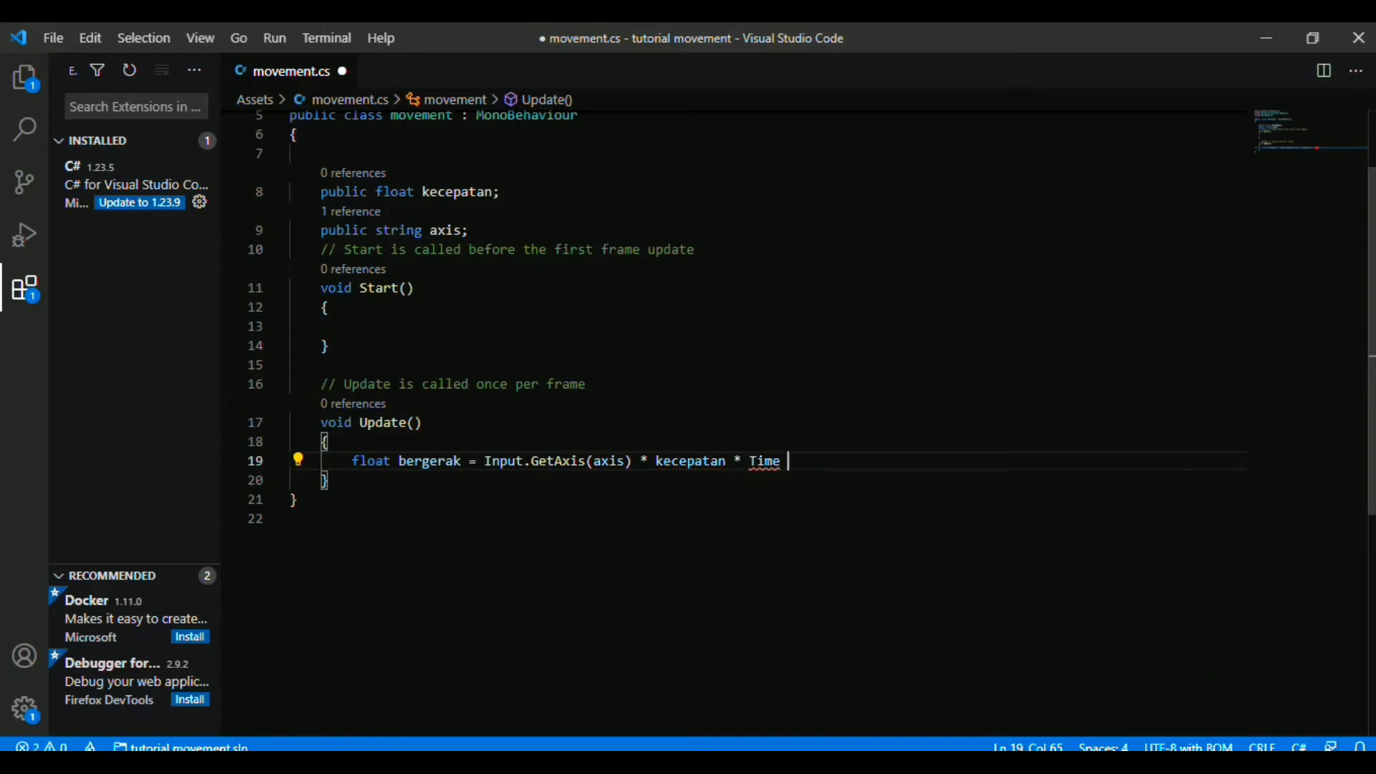
text(.del)
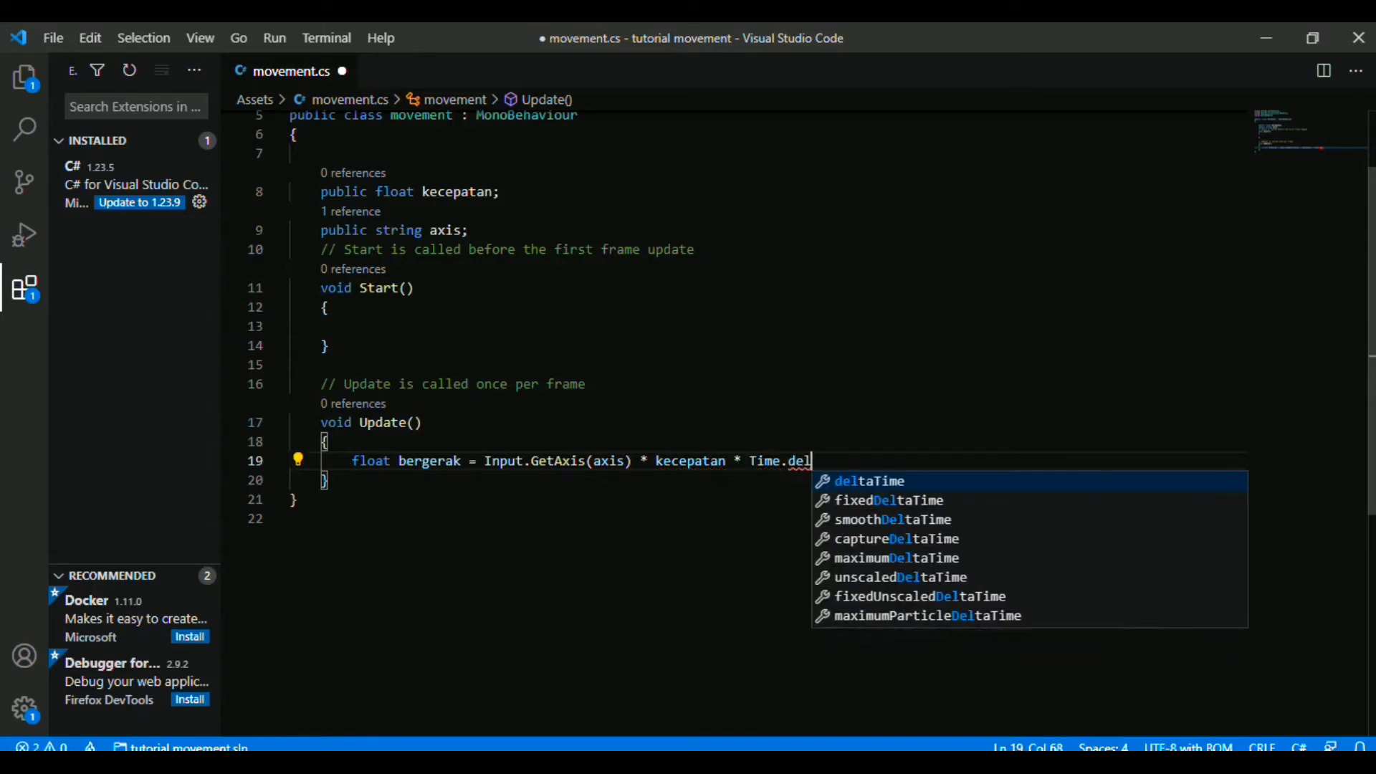
key(Return)
text(;)
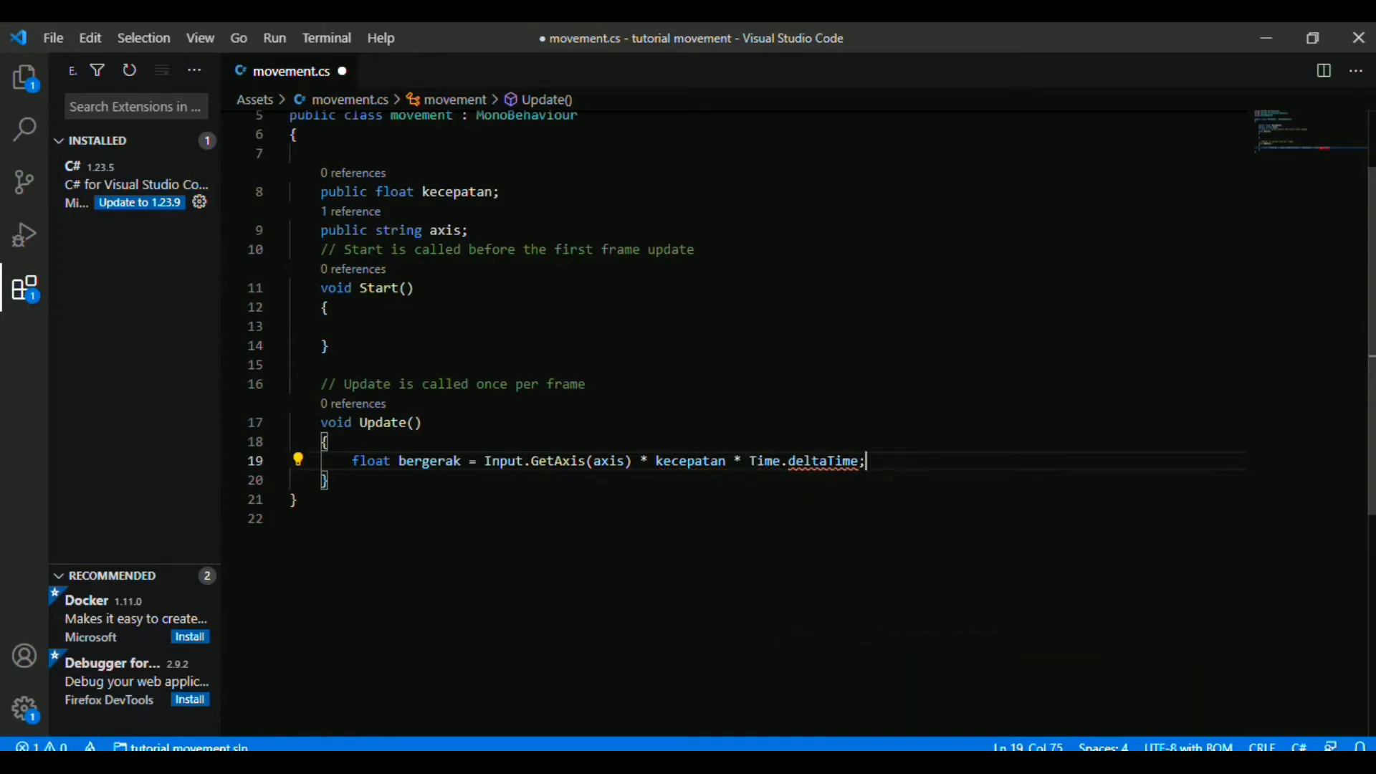
key(Return)
Step: Add transform.Translate(bergerak, 0, 0); below it, save the script, and return to Unity
text(tr)
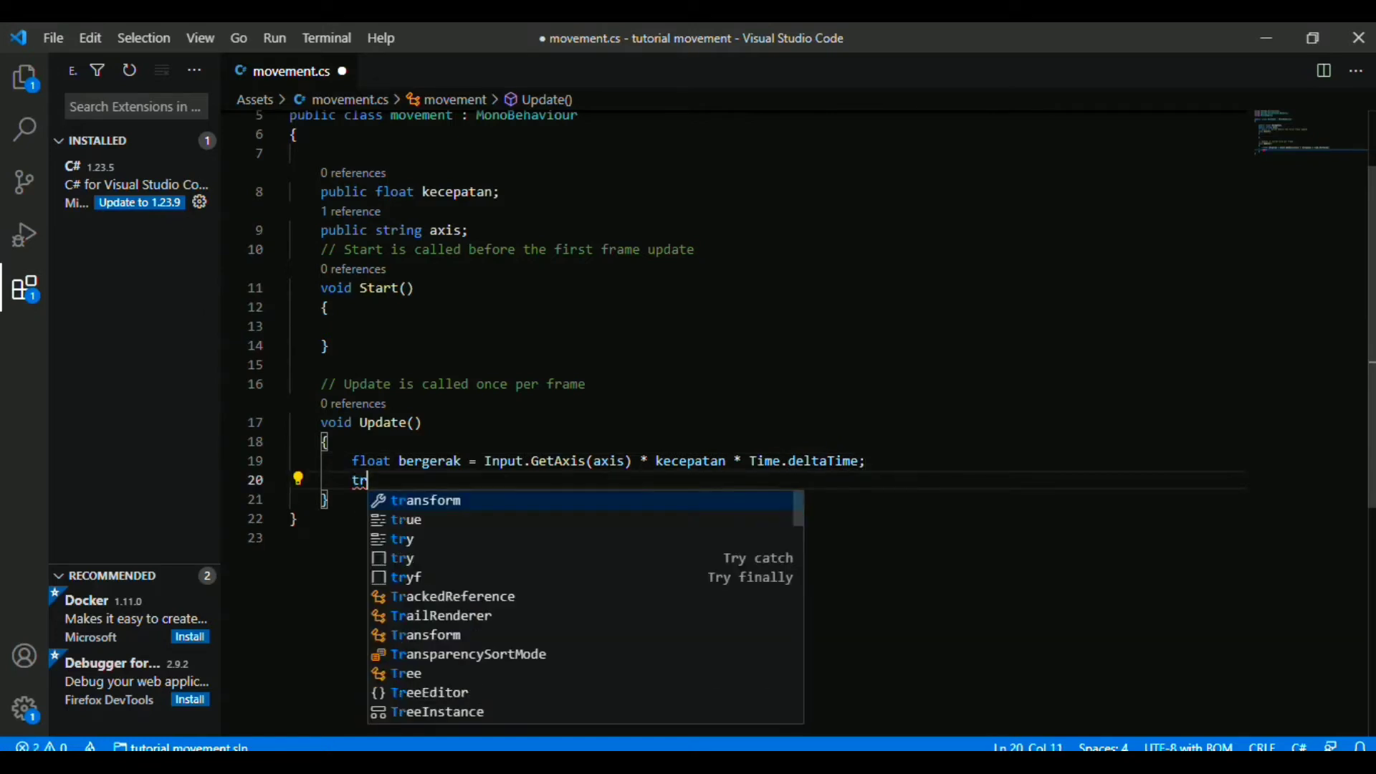
text(a)
key(Return)
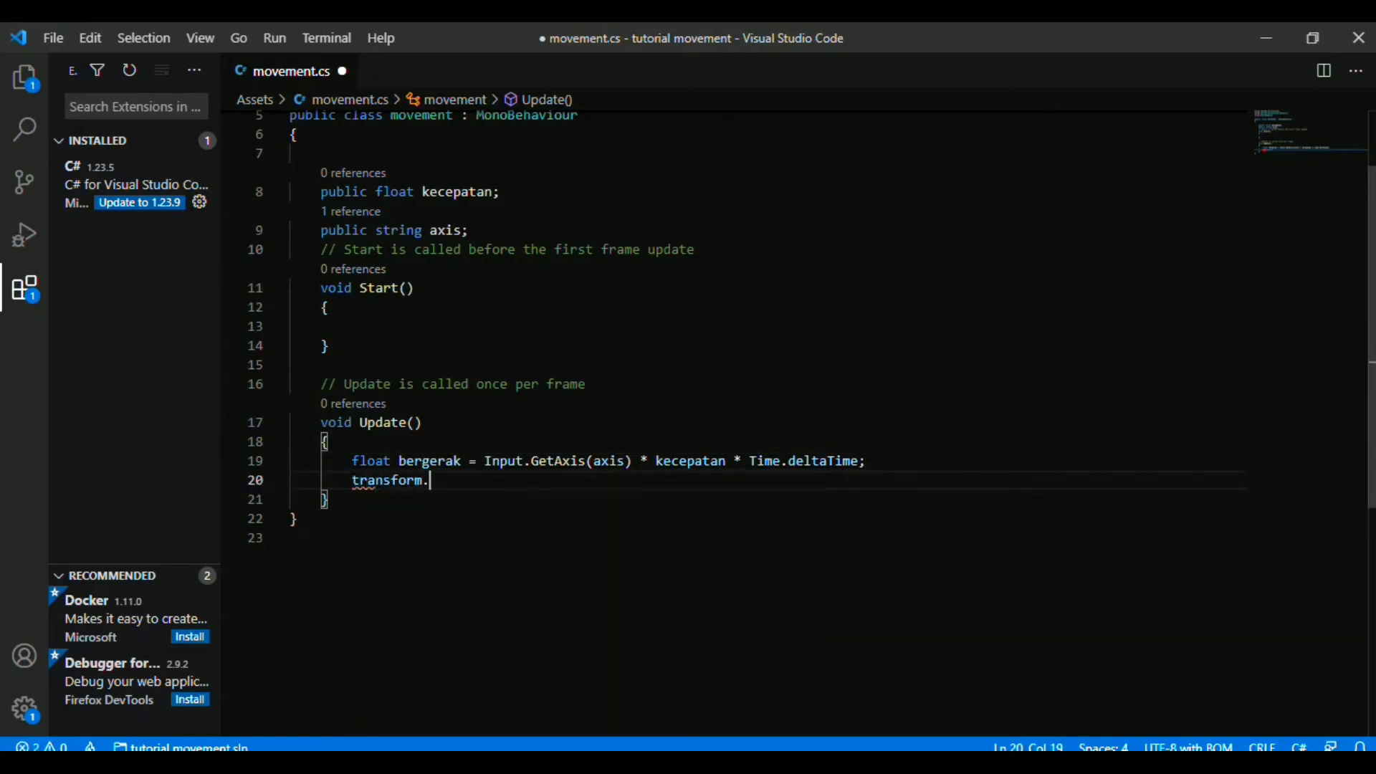
text(.trans)
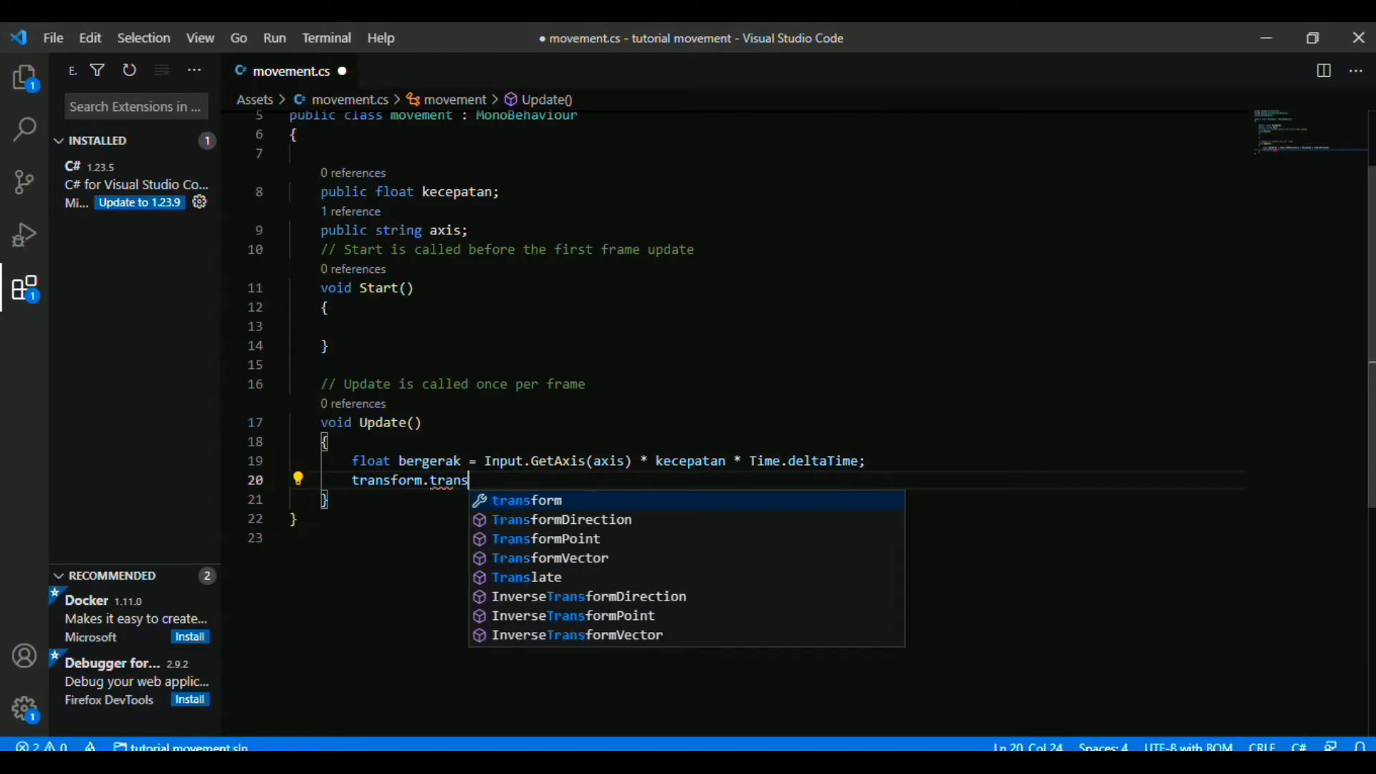
text(late)
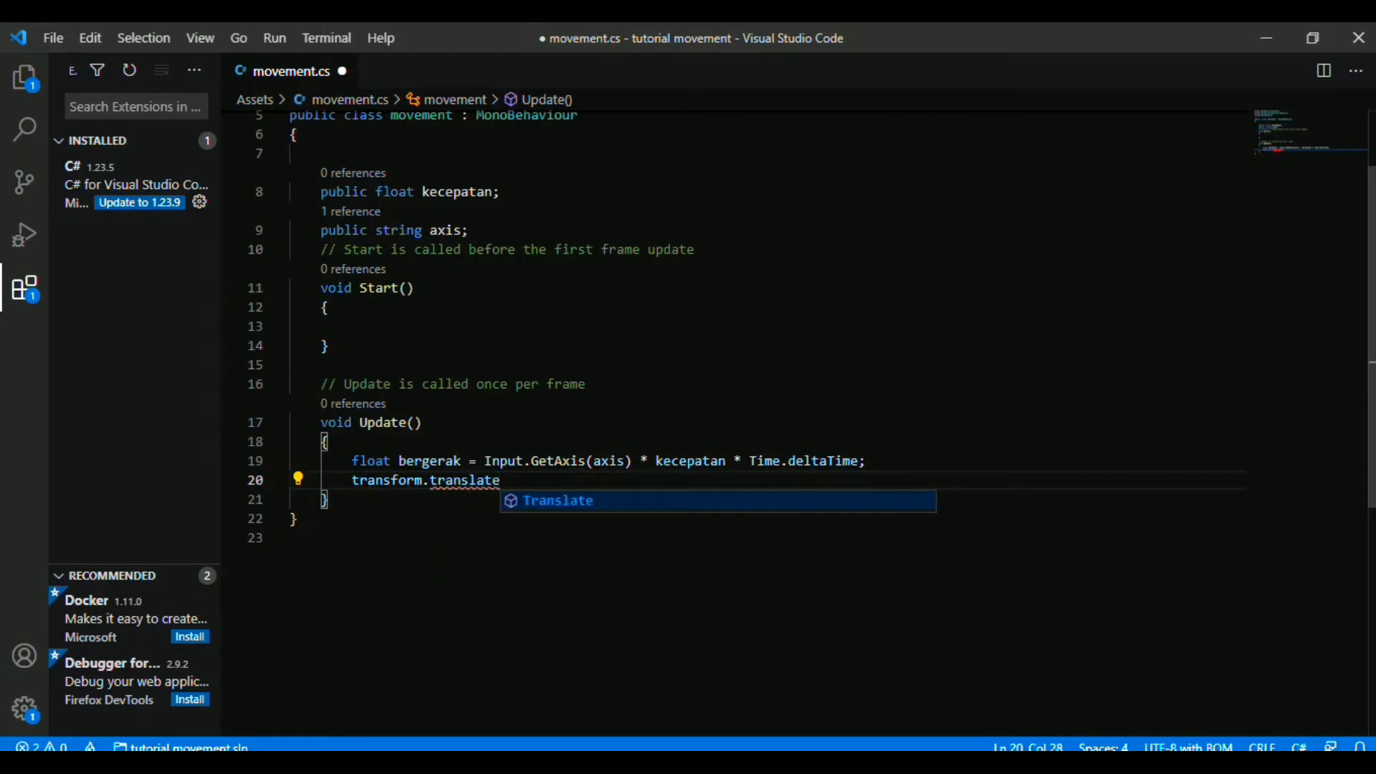
key(Return)
text(()
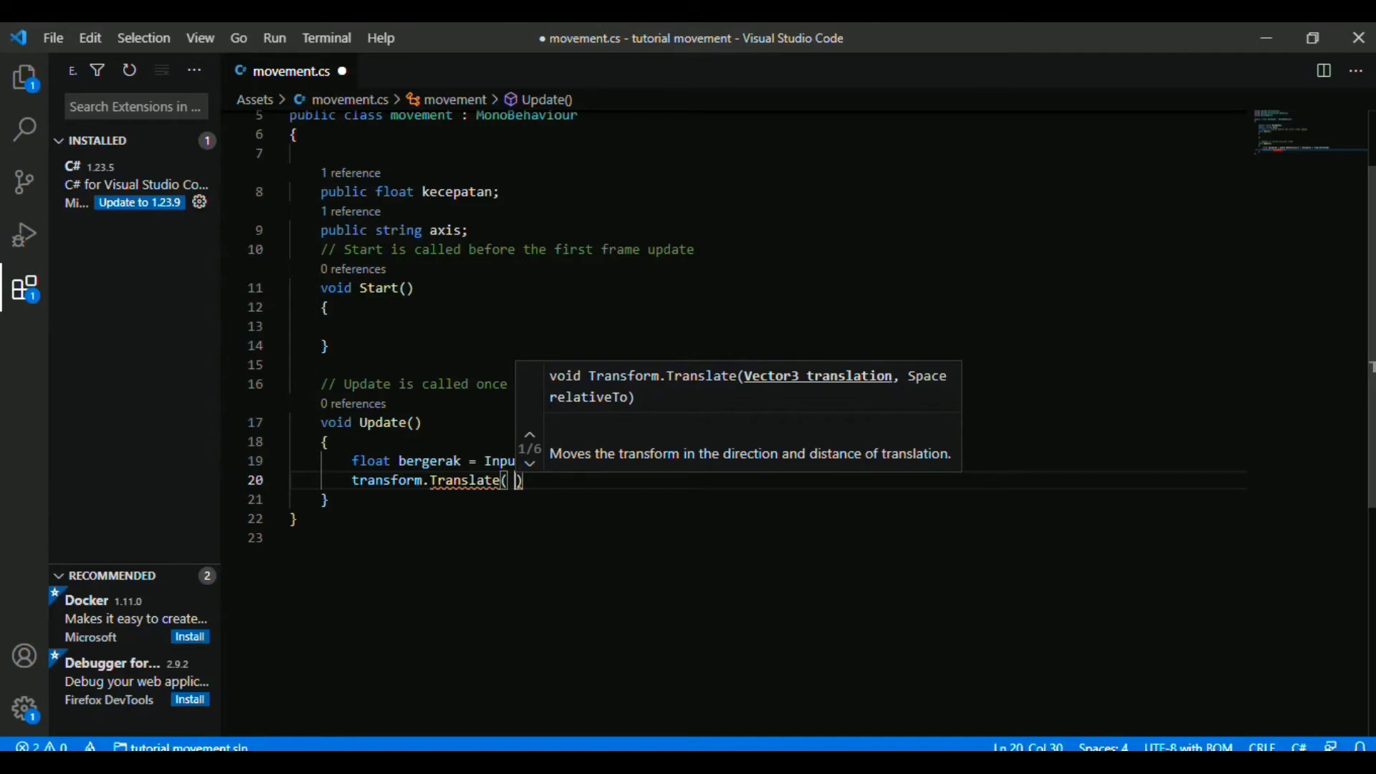
text(berge)
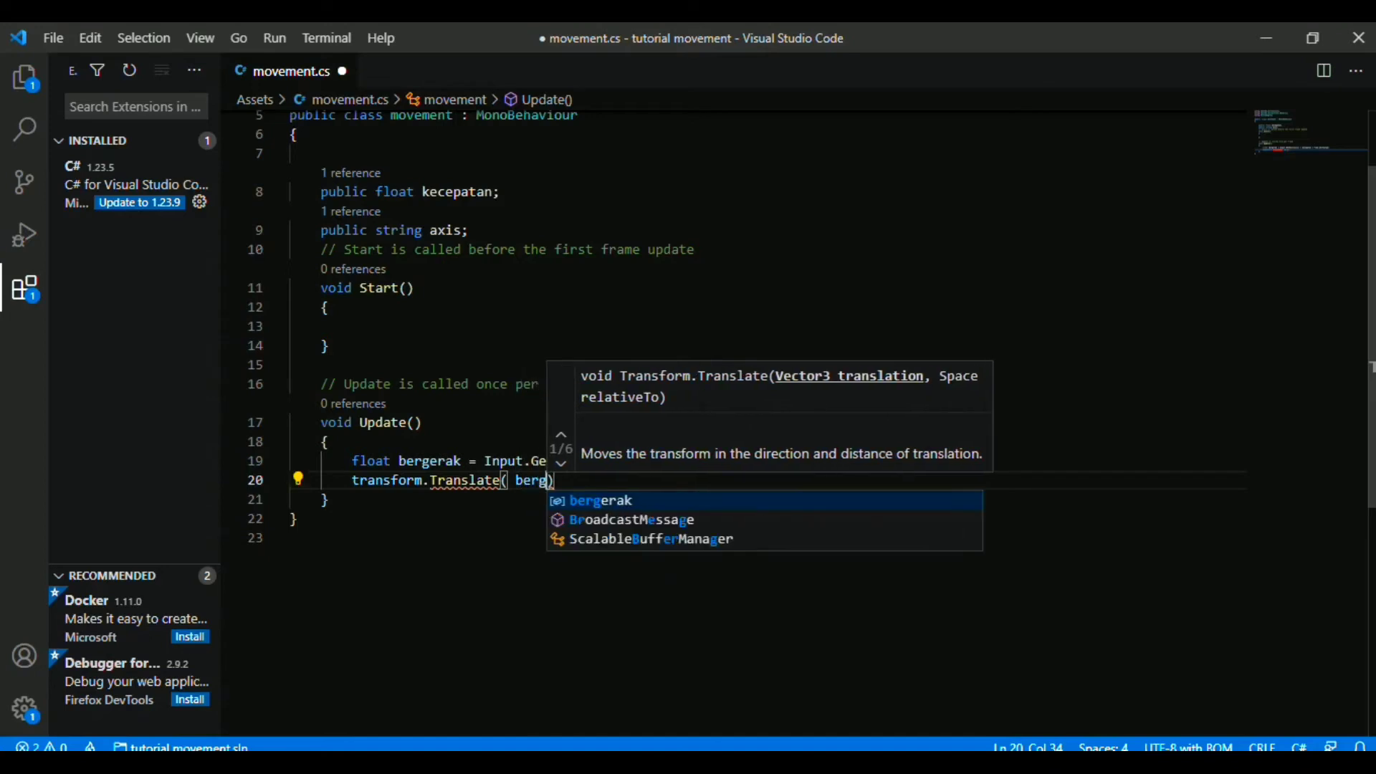
text(rak)
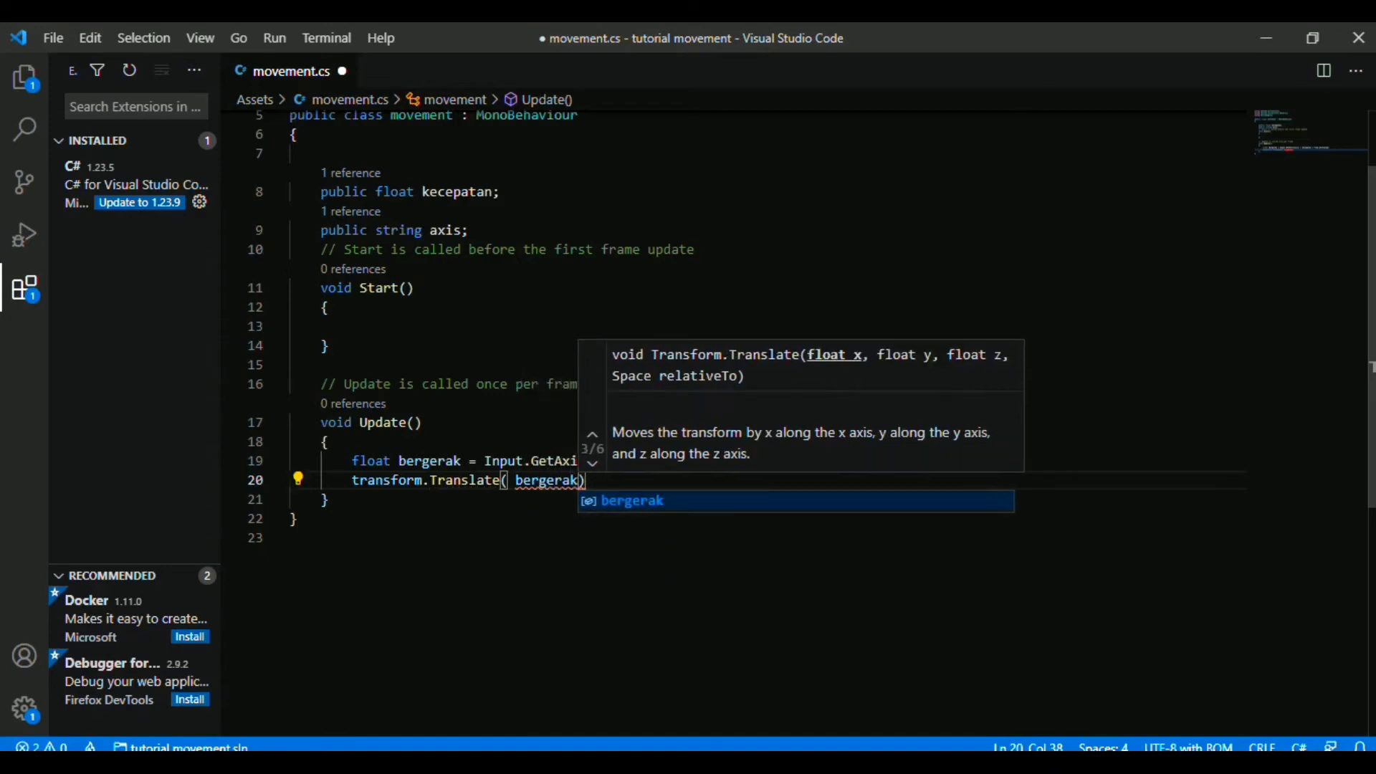
text(, 0)
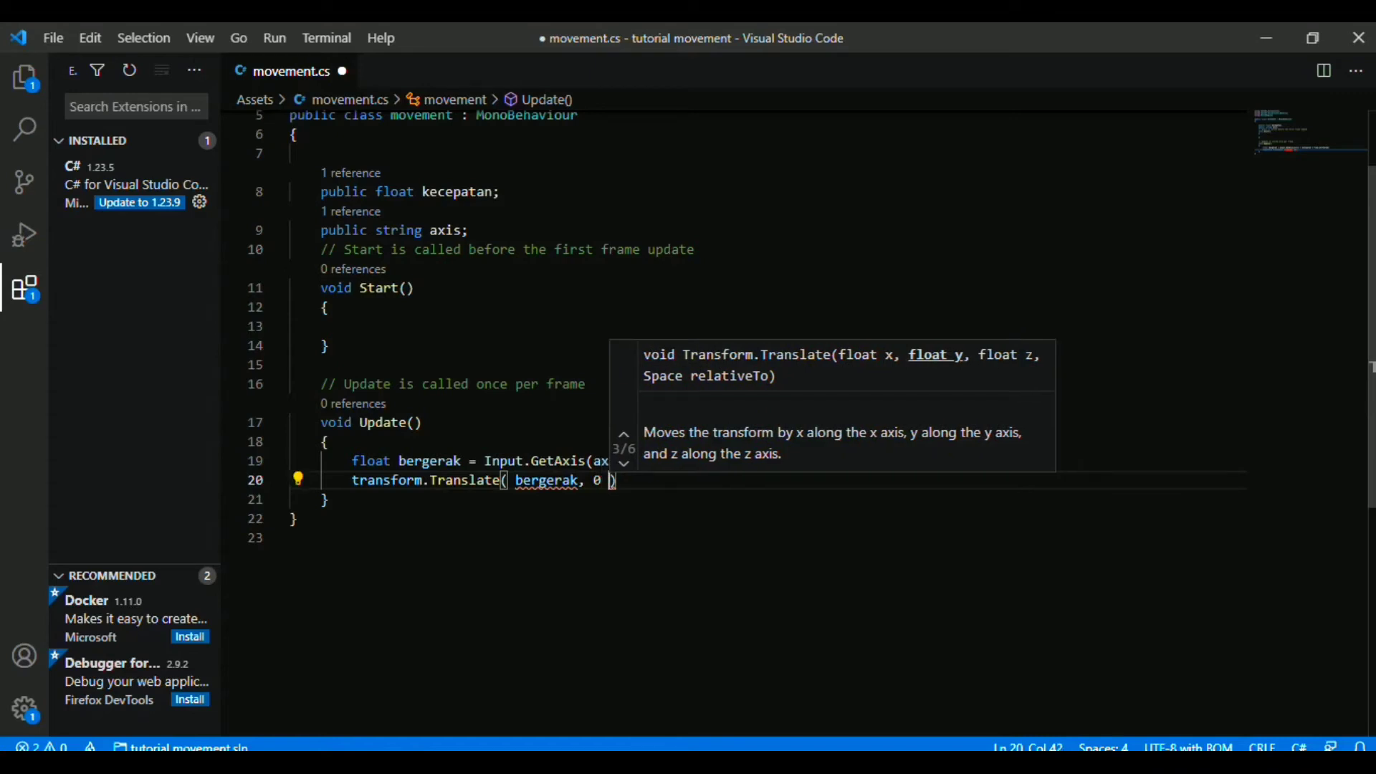
text( , 0)
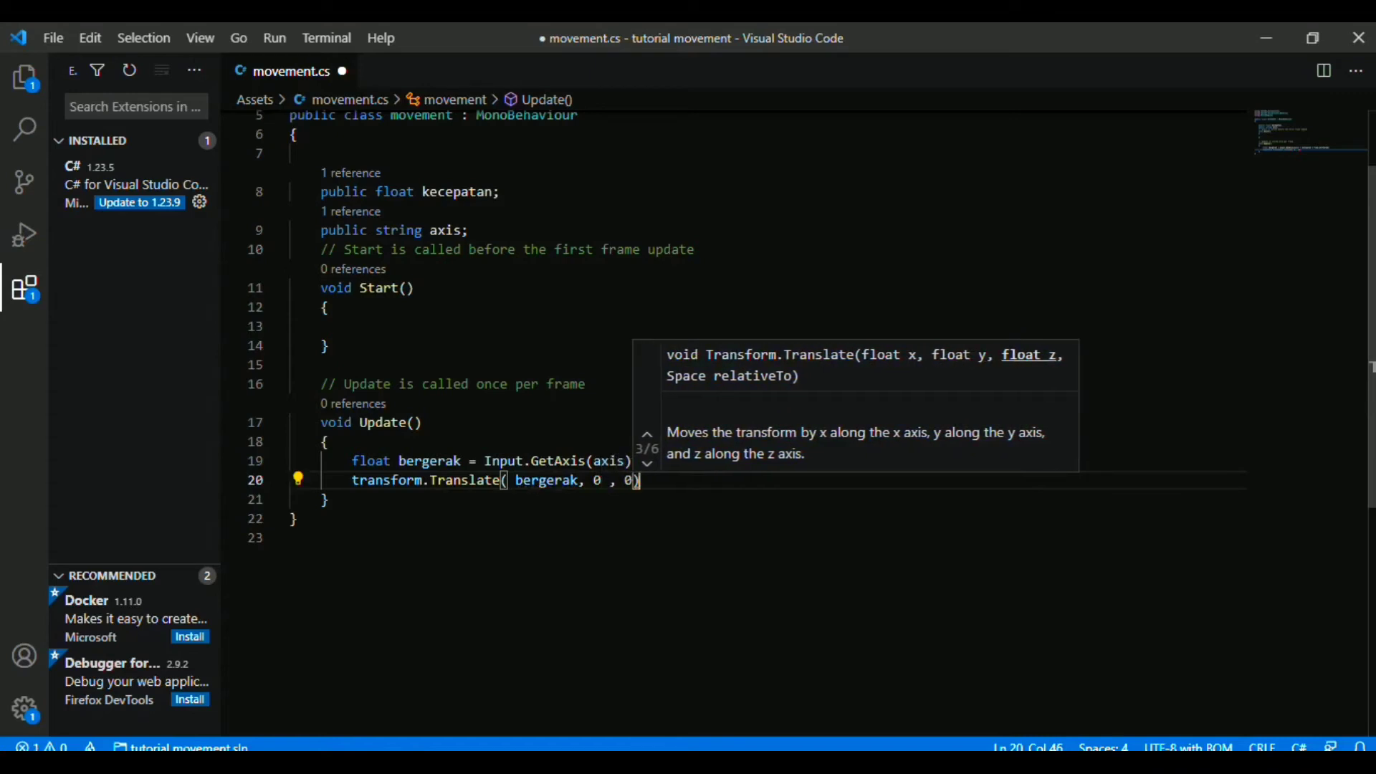
text();)
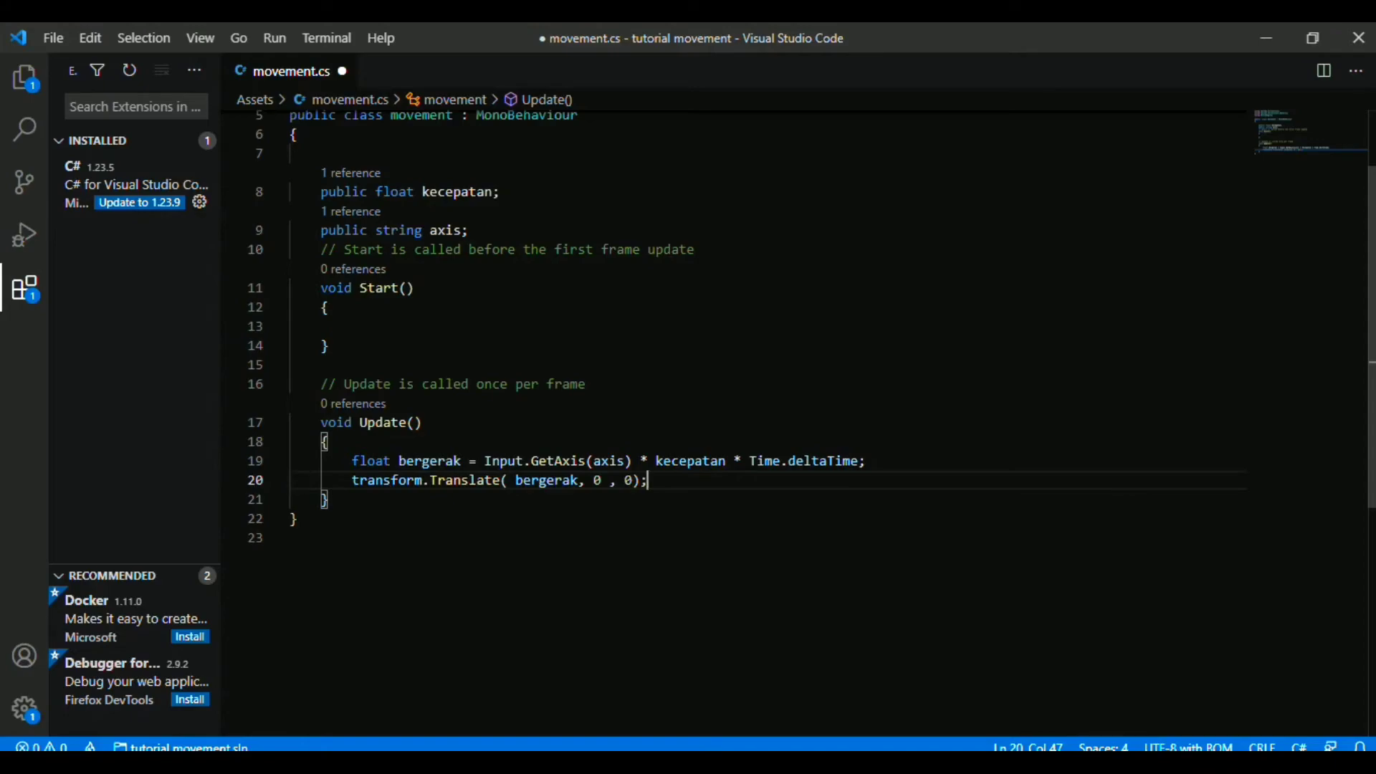
key(ctrl+s)
key(alt+Tab)
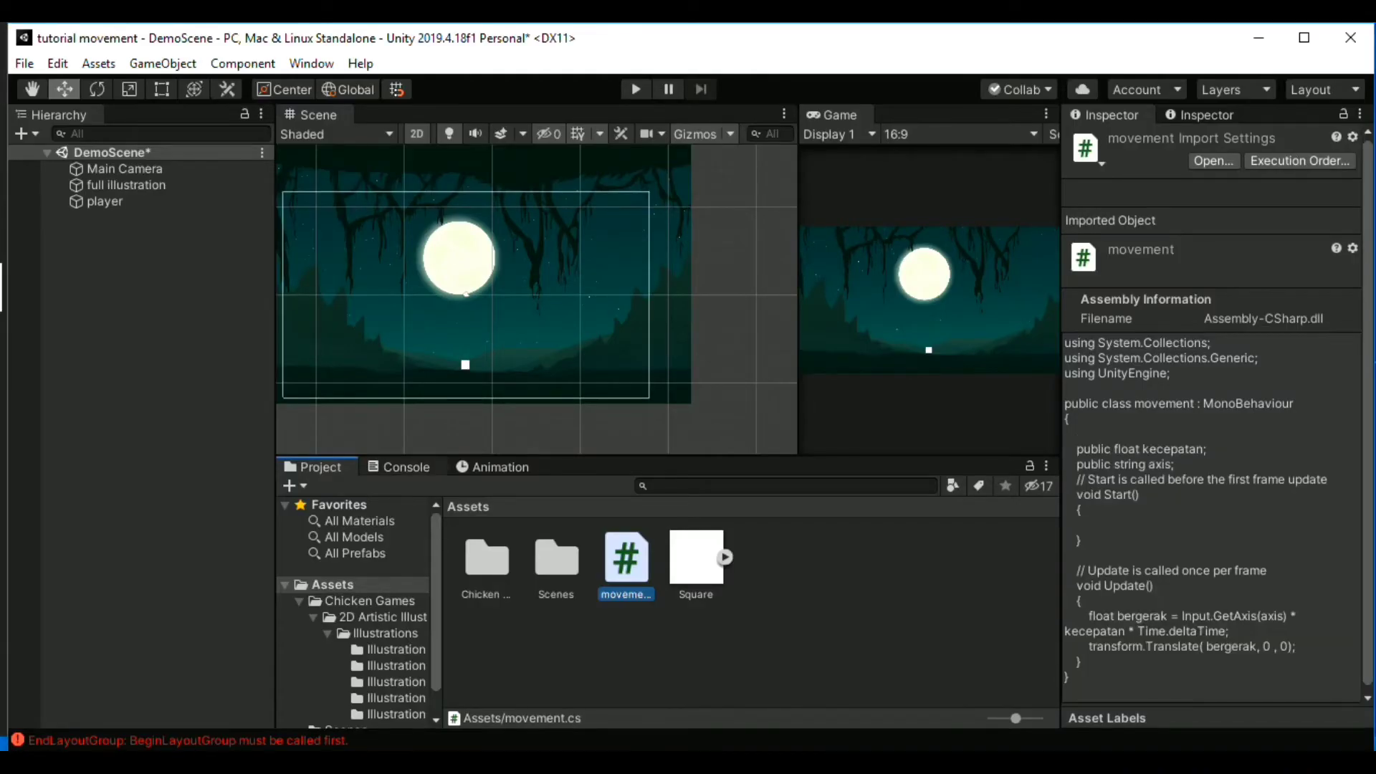
Step: Clear the EndLayoutGroup error from the console and select the player object
click(398, 467)
click(290, 486)
click(313, 466)
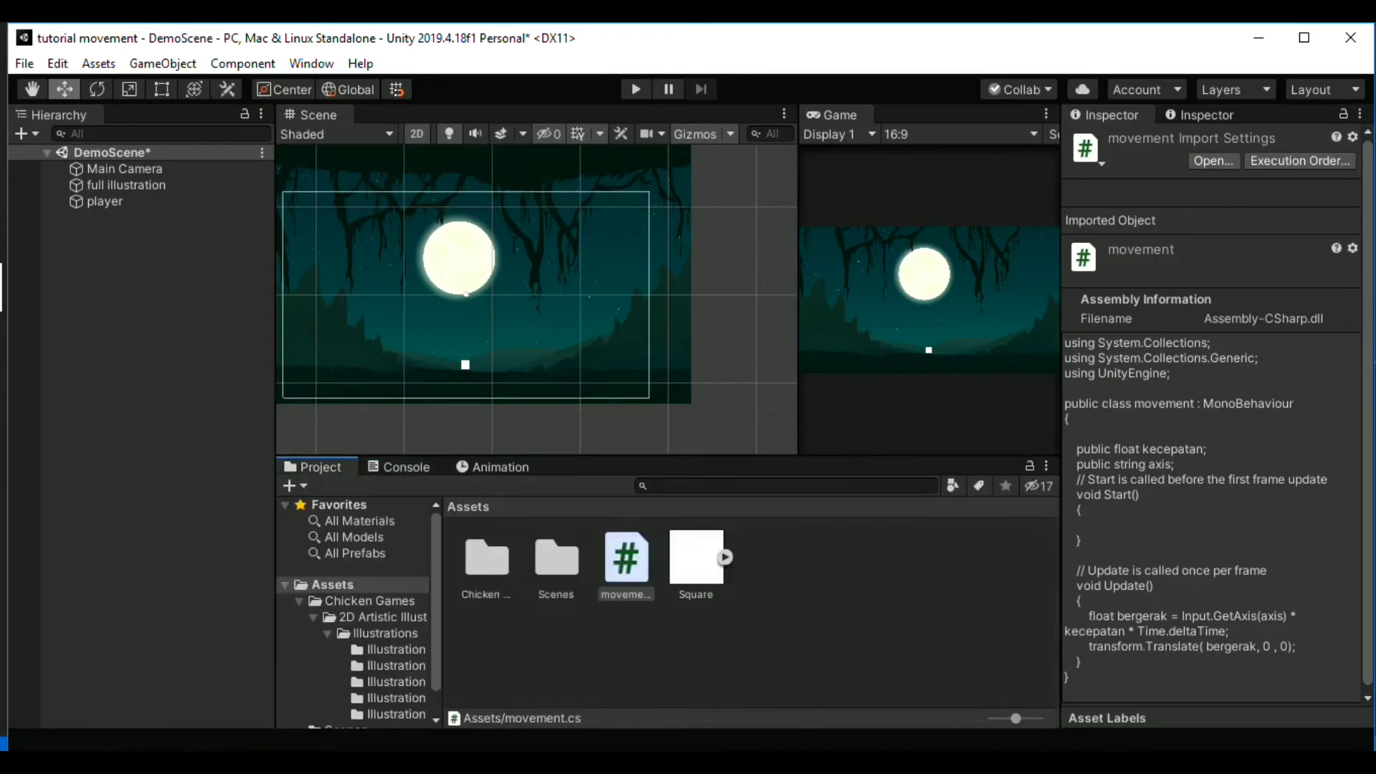
click(59, 115)
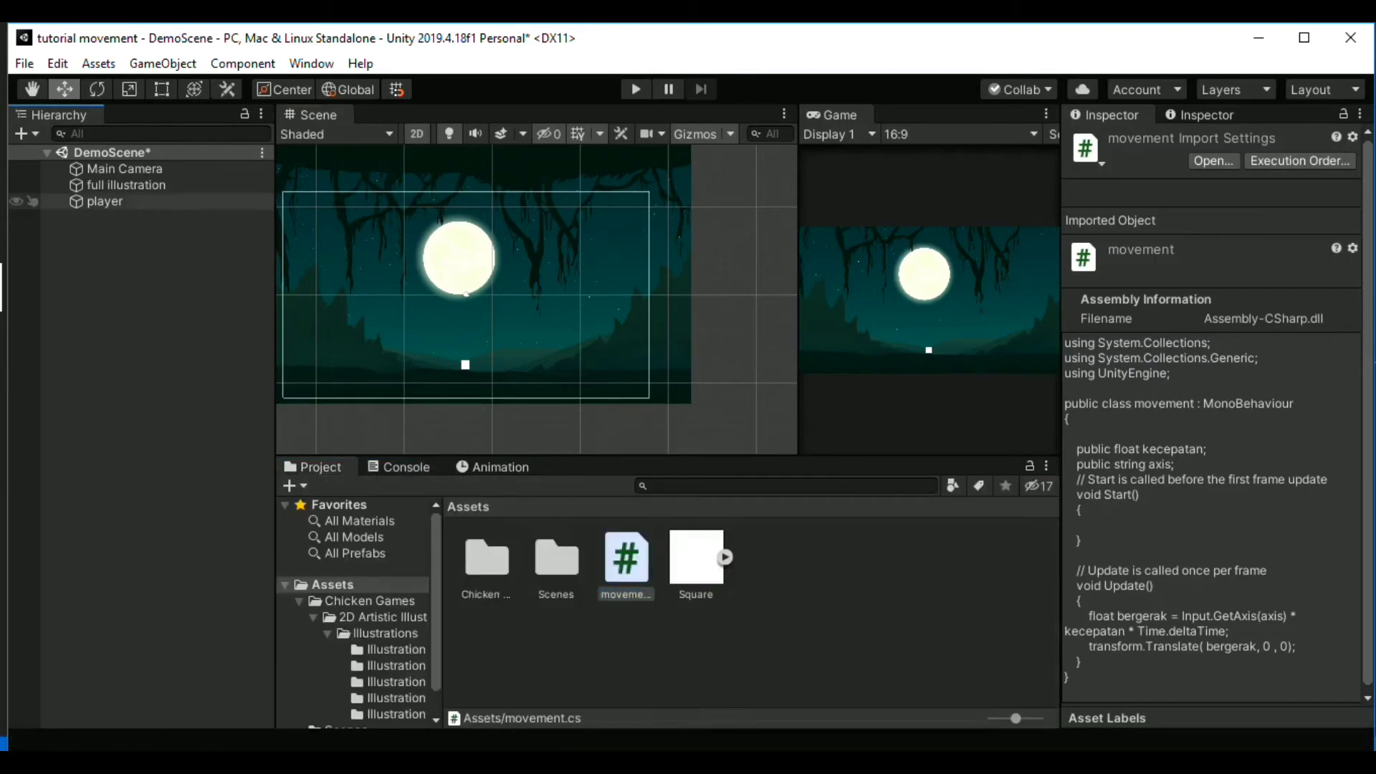
click(105, 202)
Step: Remove player's duplicate Movement script, set Kecepatan to 5, and open Project Settings
scroll(1211, 430, down, 5)
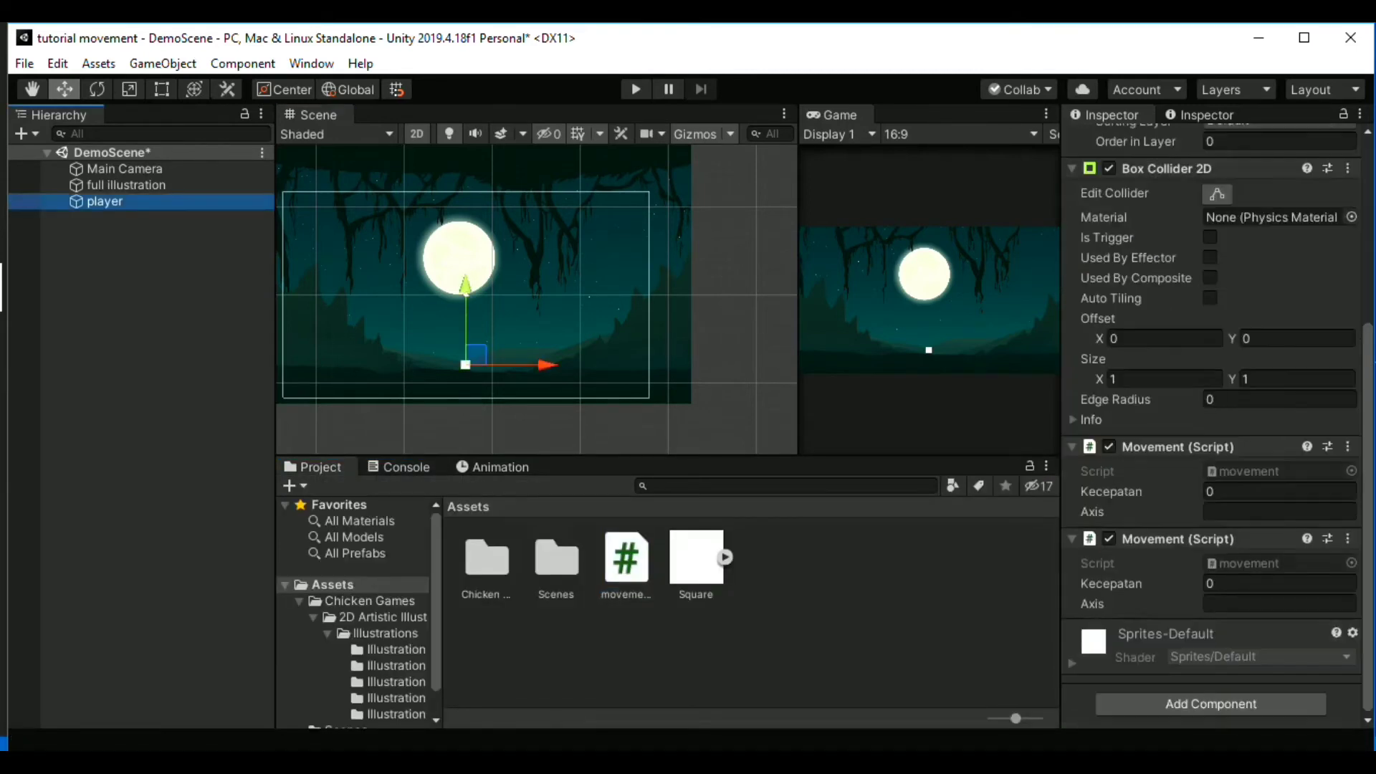
click(1262, 583)
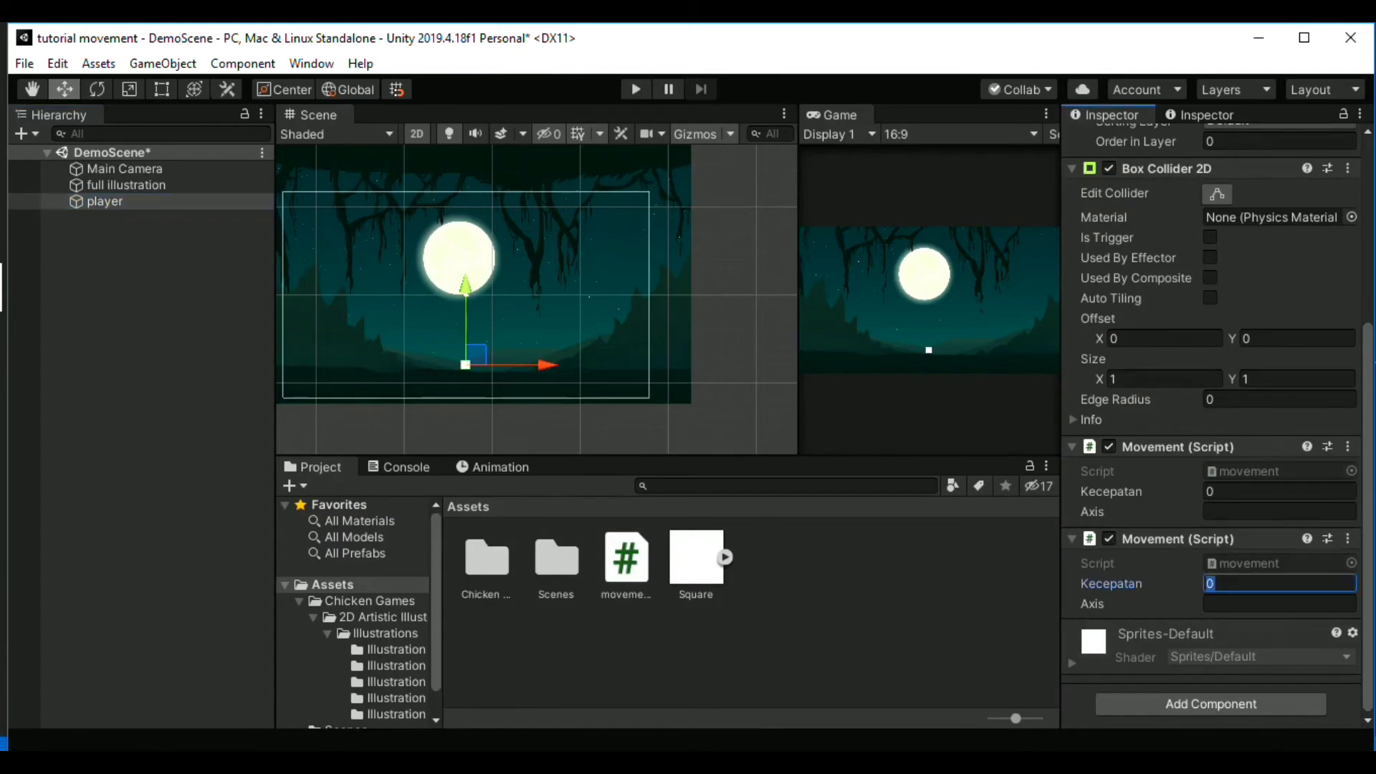
click(1348, 447)
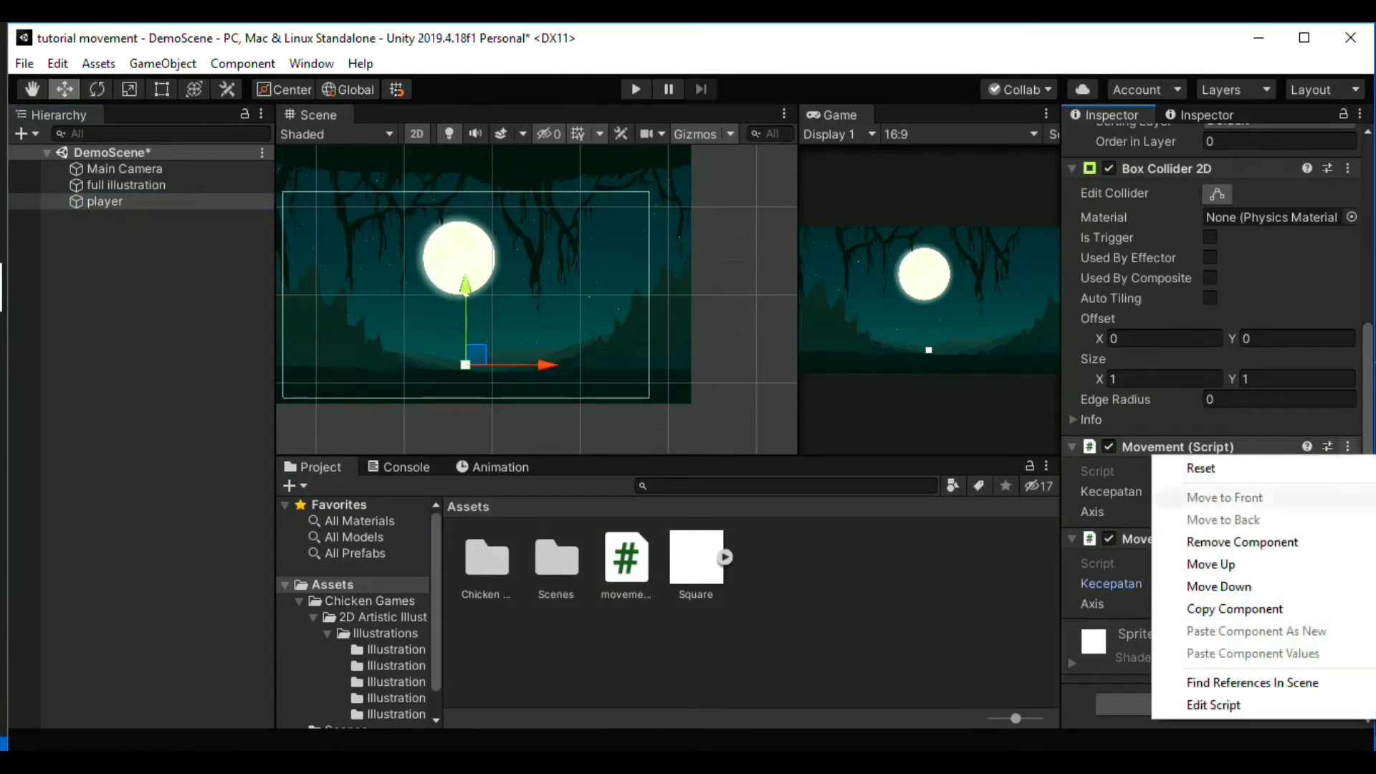
click(1243, 542)
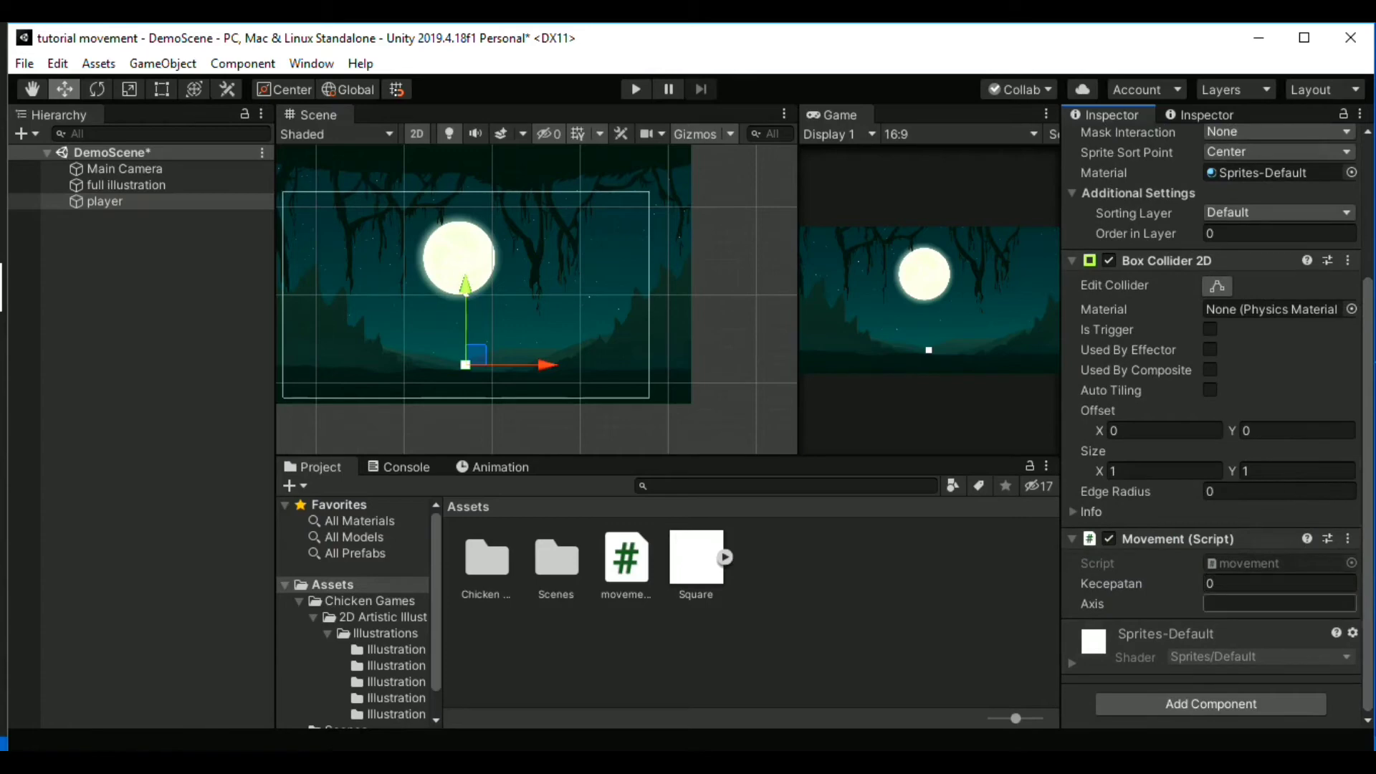
click(1280, 583)
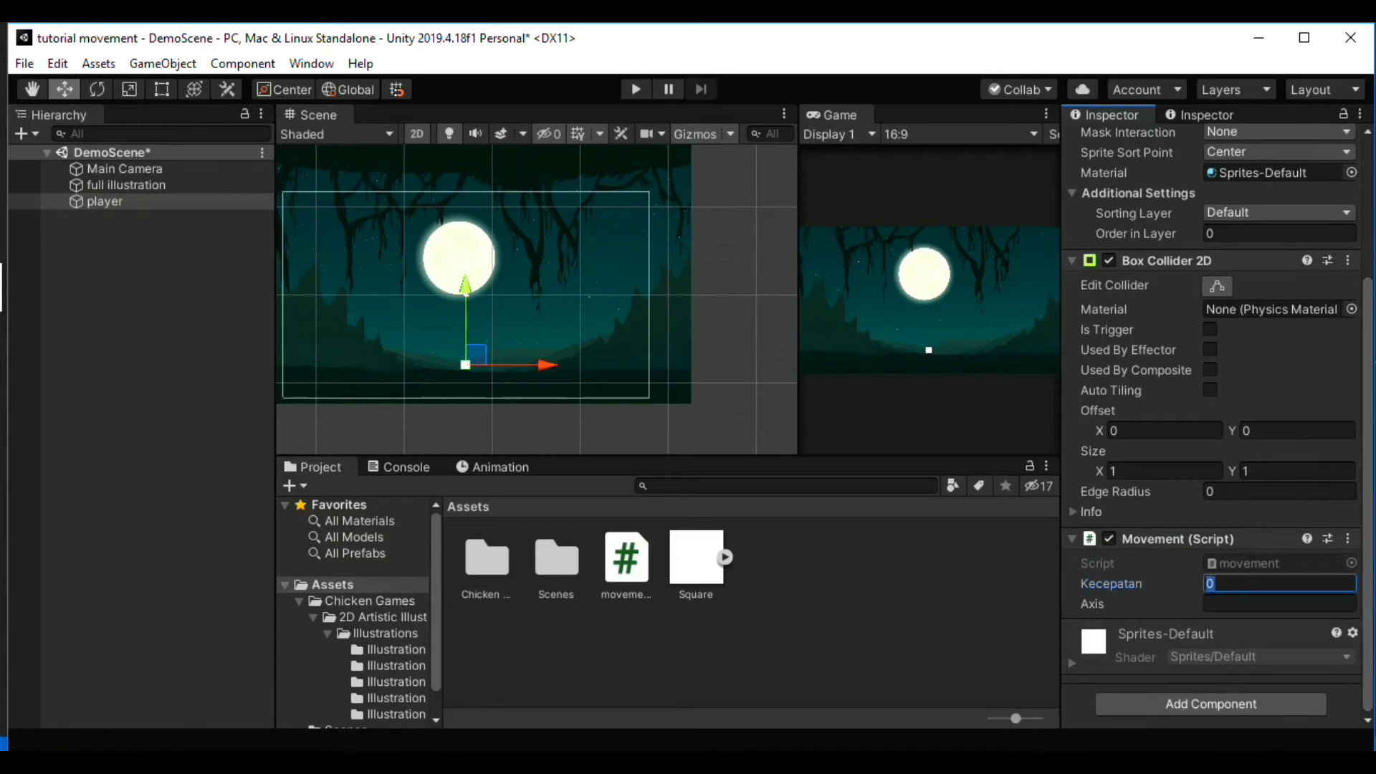
text(5)
click(1280, 603)
click(57, 63)
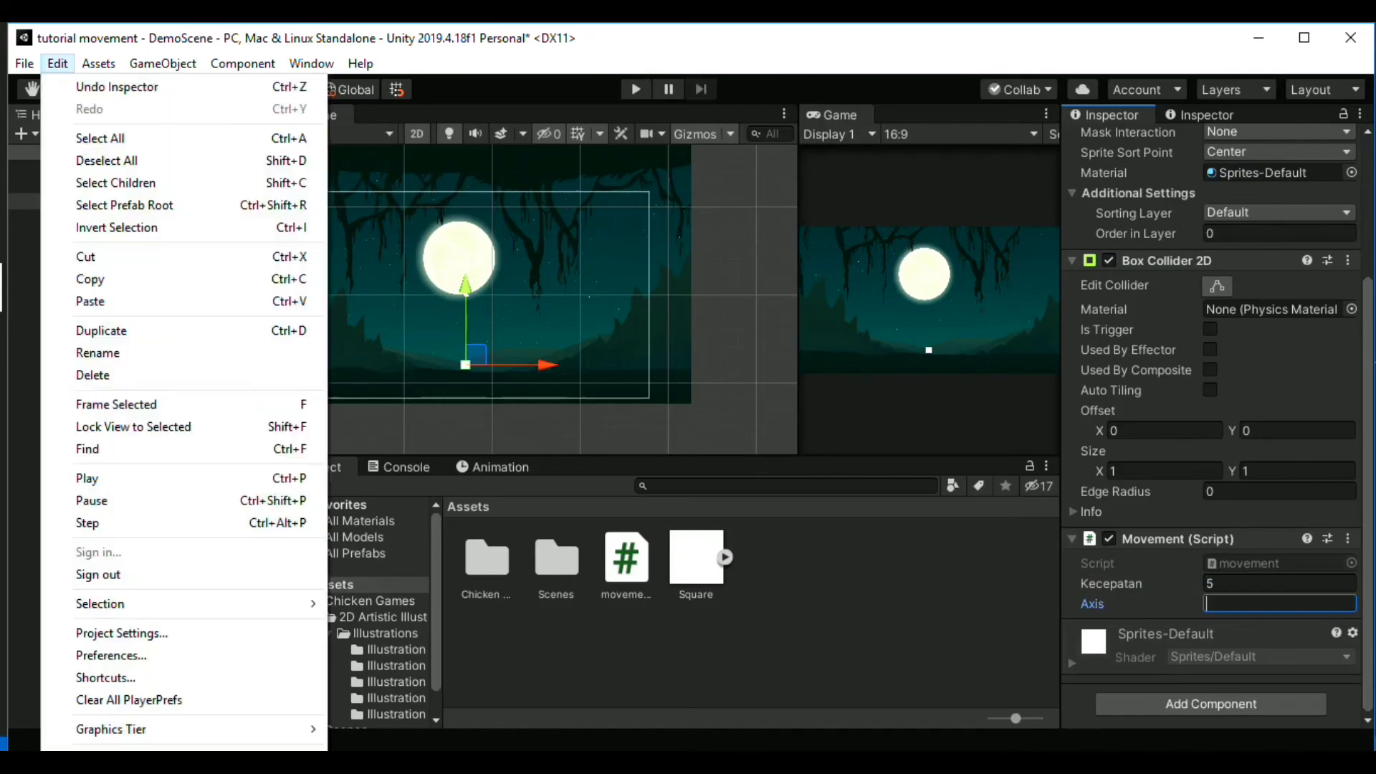
click(121, 633)
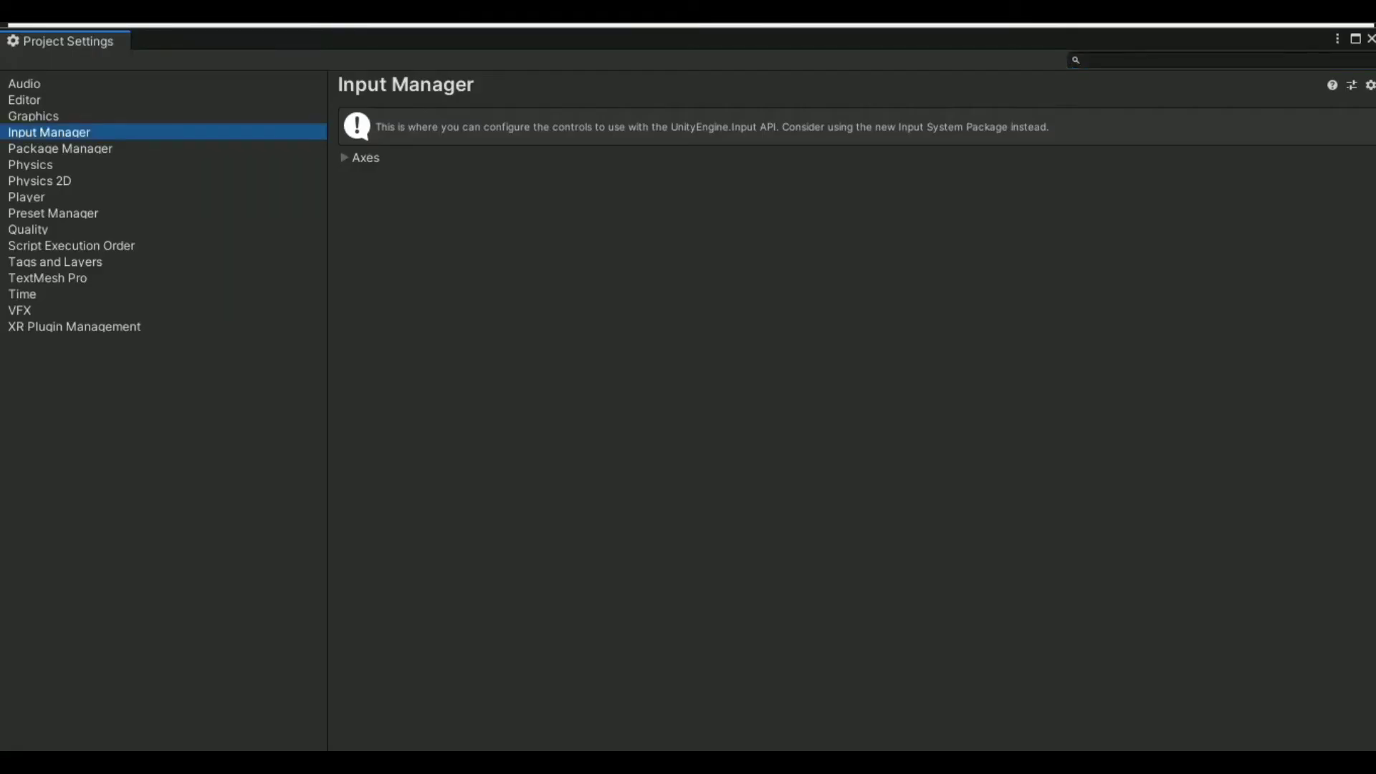
Step: In the Input Manager, raise the Axes size to 19 and expand the new Cancel axis
click(345, 157)
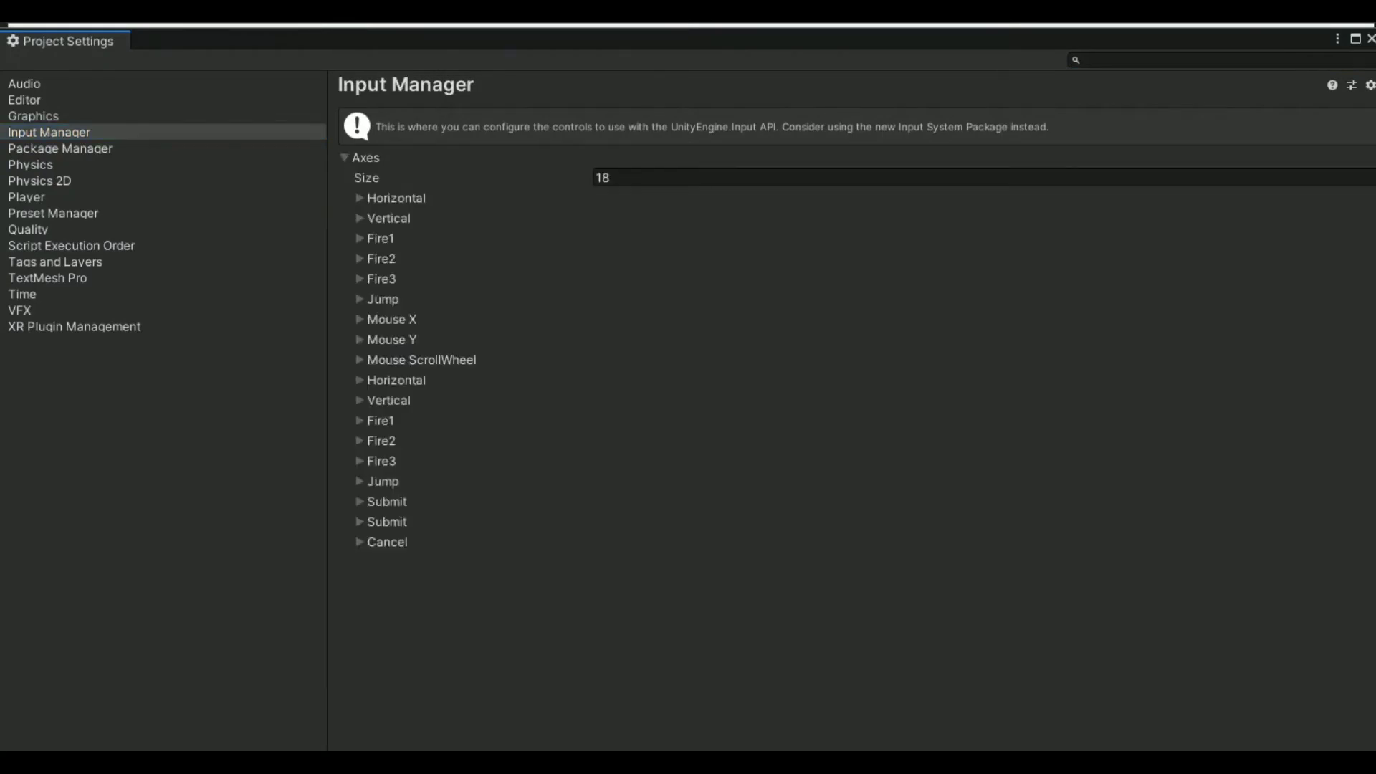
click(602, 178)
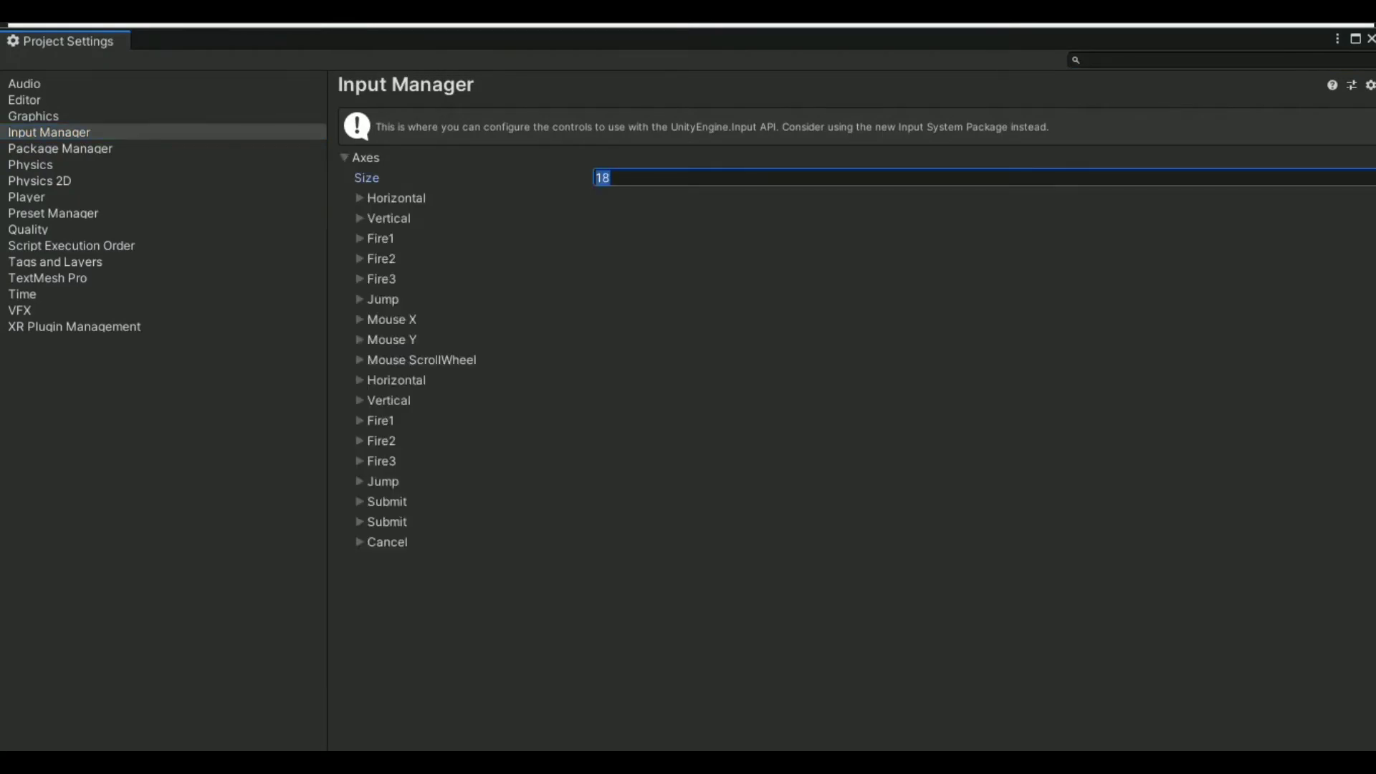
text(1)
text(9)
click(387, 218)
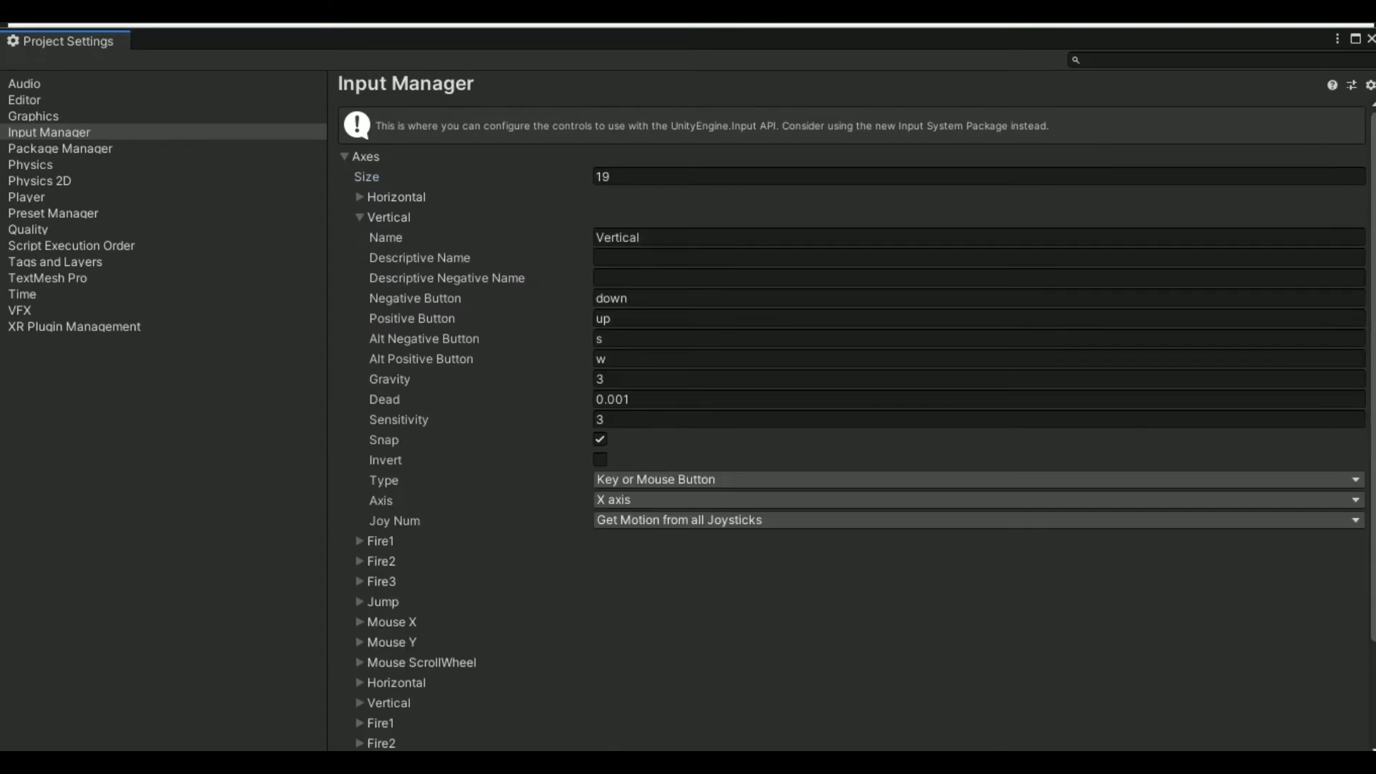
click(388, 217)
click(373, 562)
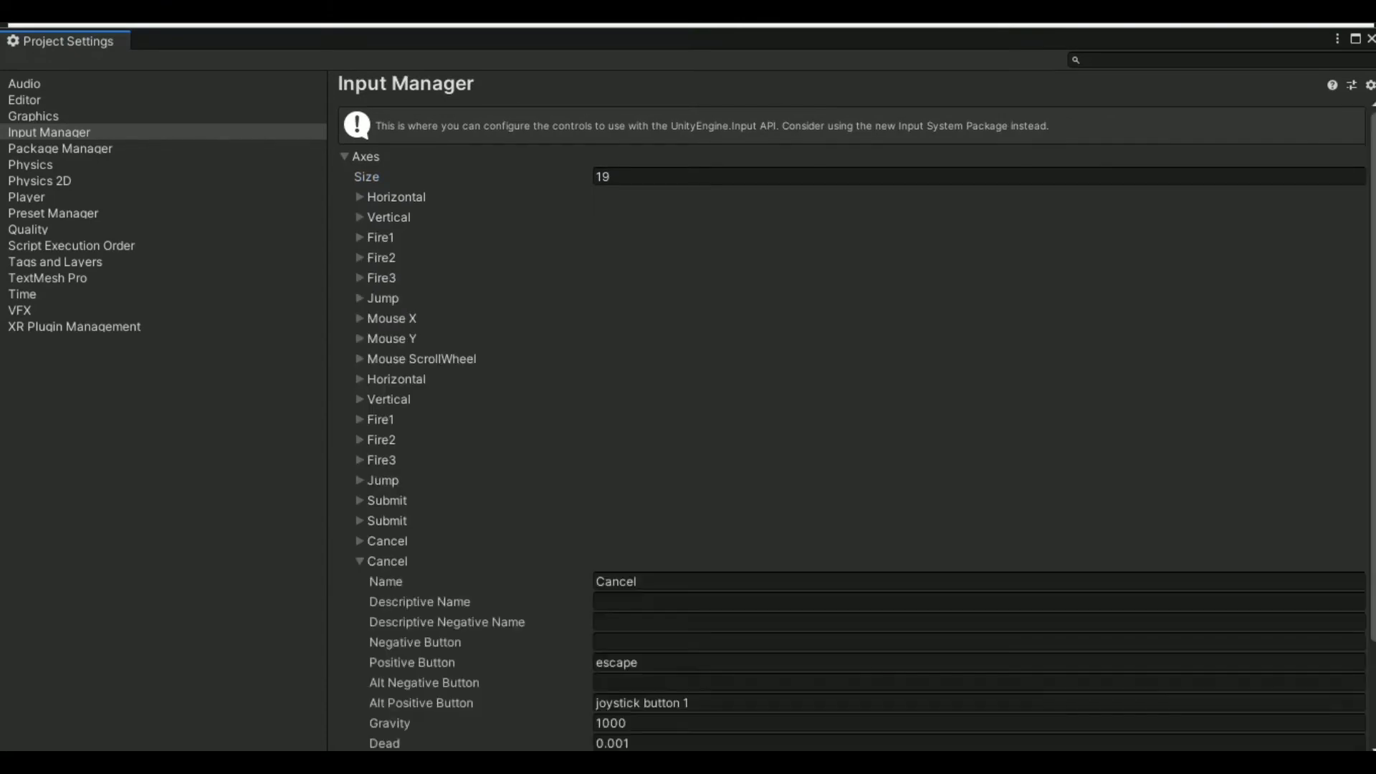
scroll(852, 431, down, 5)
Step: Rename the new axis to playeer1 with negative key a and positive key d
click(616, 450)
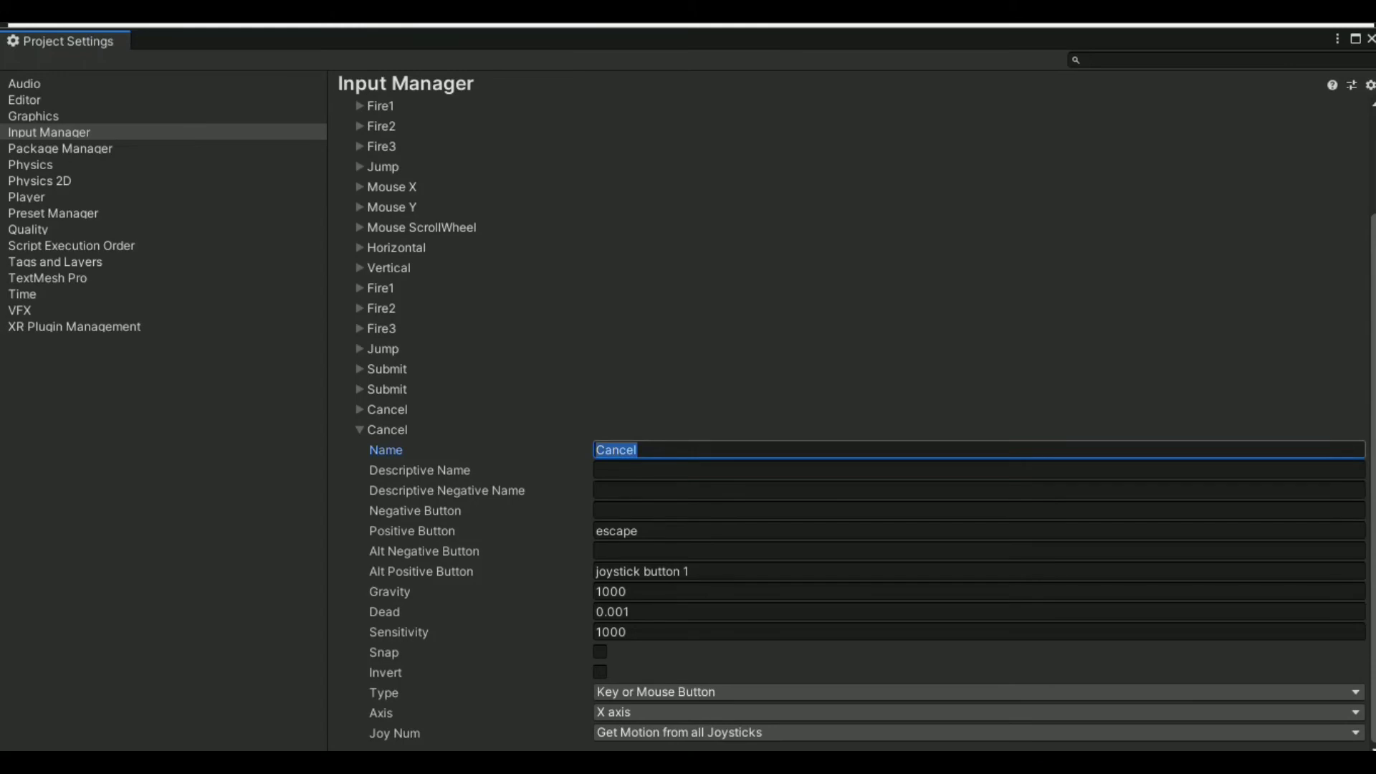
text(playeer1)
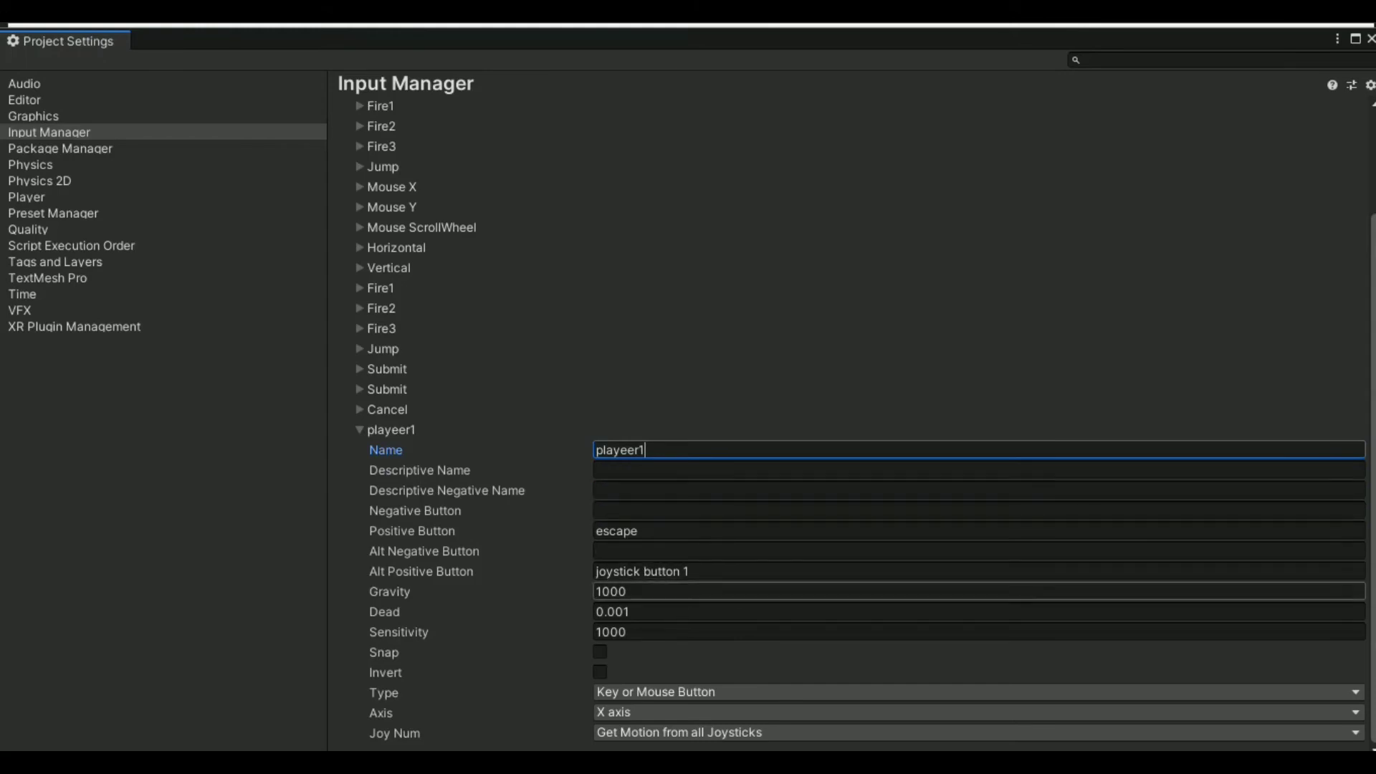
click(616, 511)
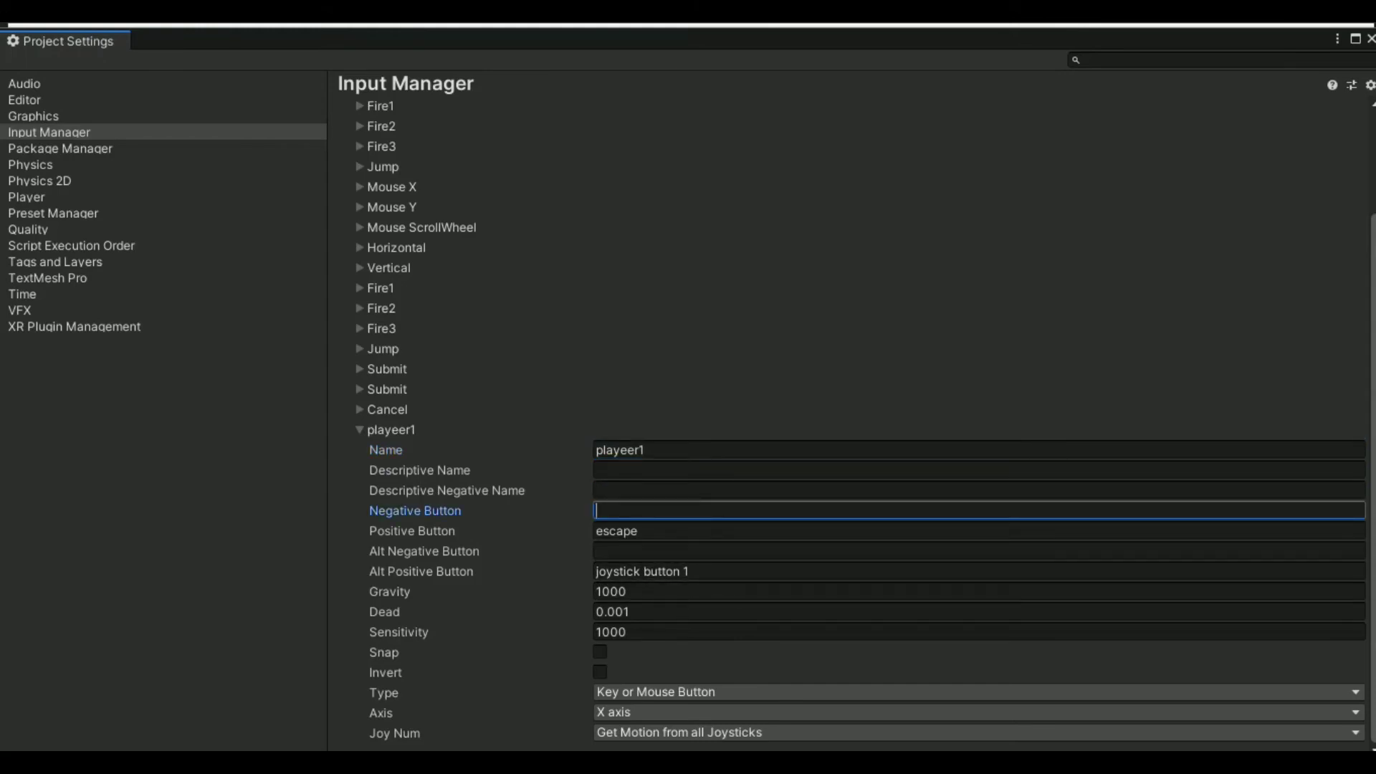
text(a)
click(617, 531)
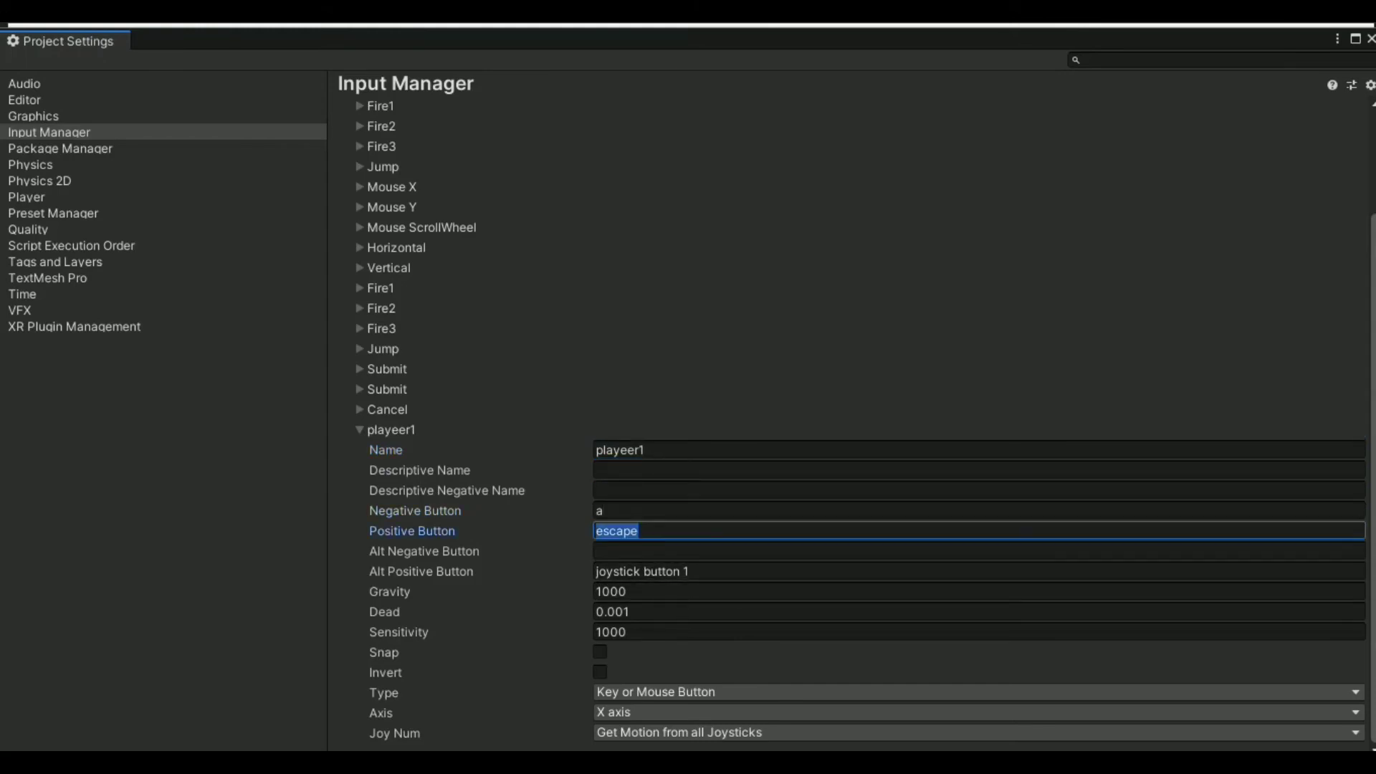
text(d)
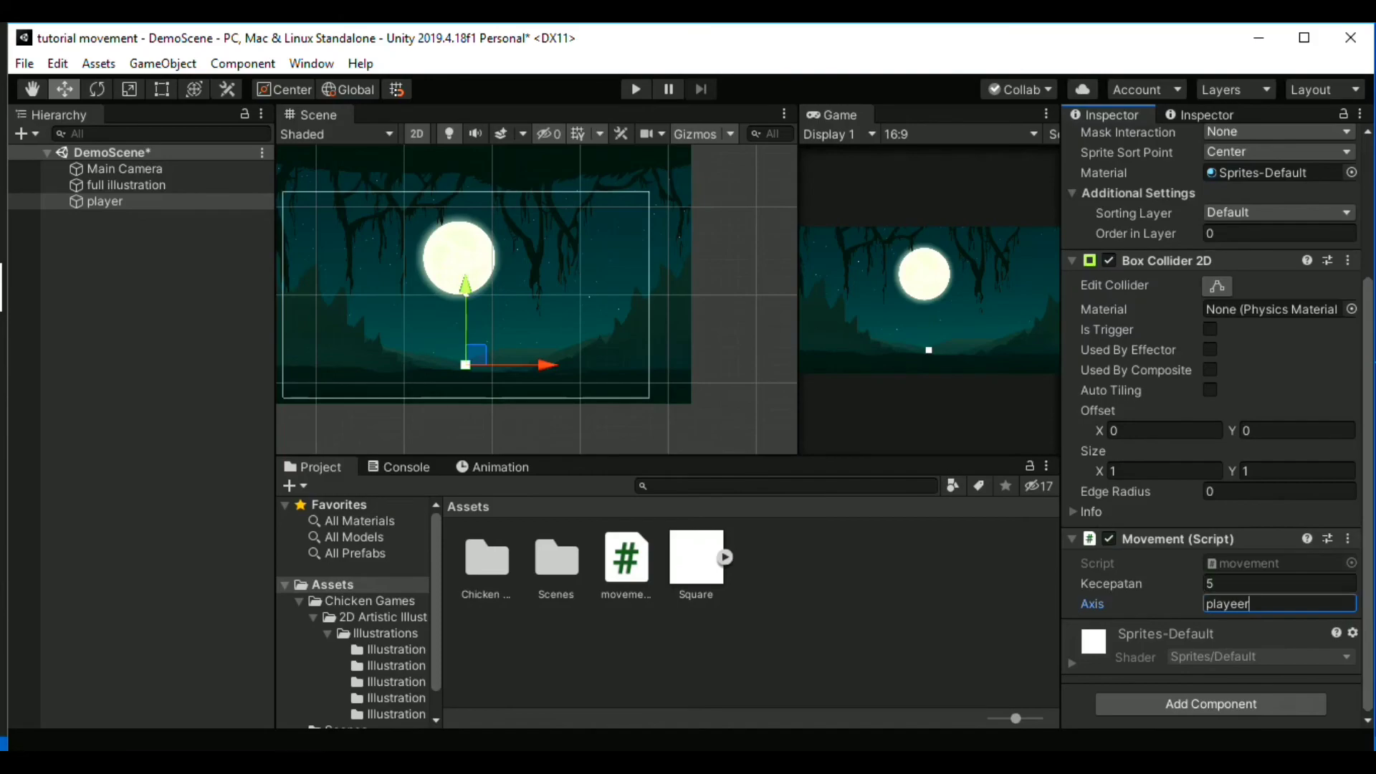
Step: Check the new axis name in Project Settings, then change player's Axis field to playeer1
click(57, 63)
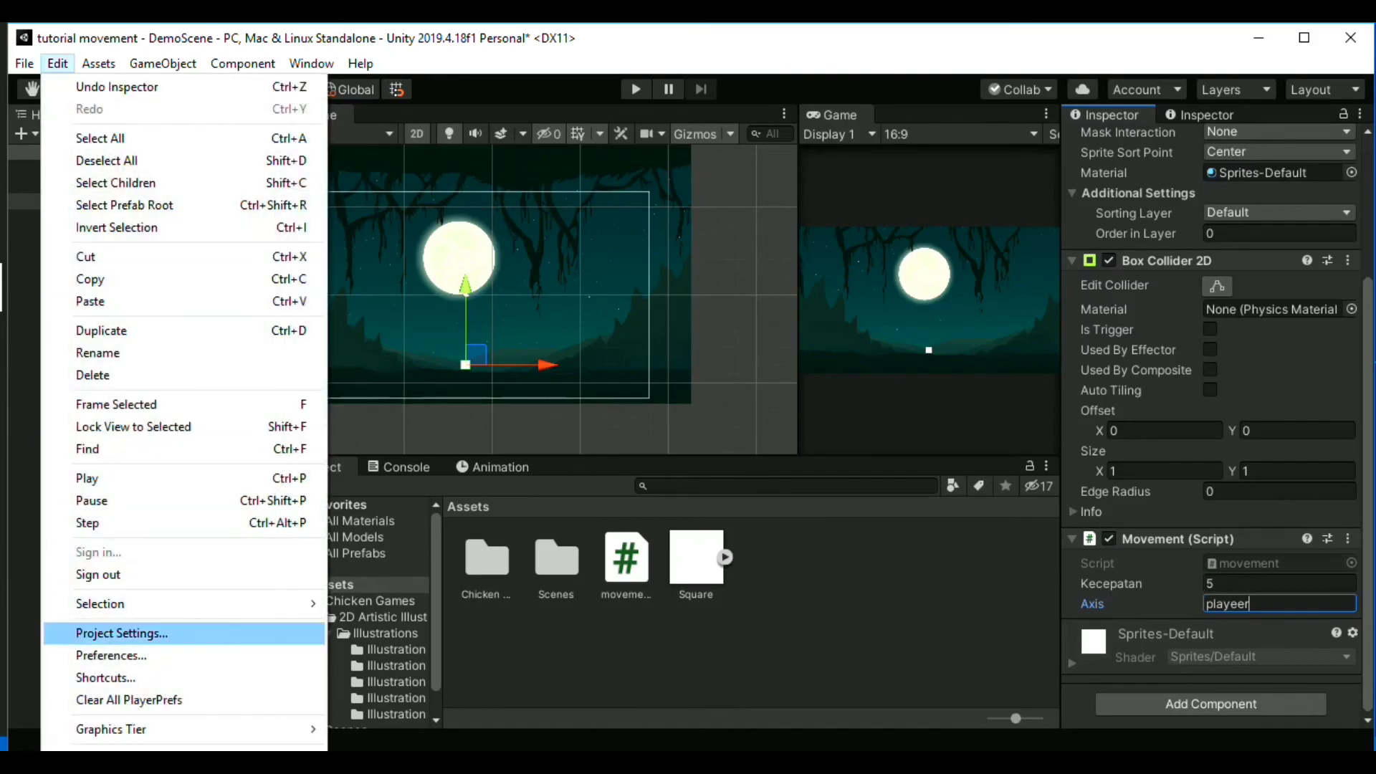
click(115, 633)
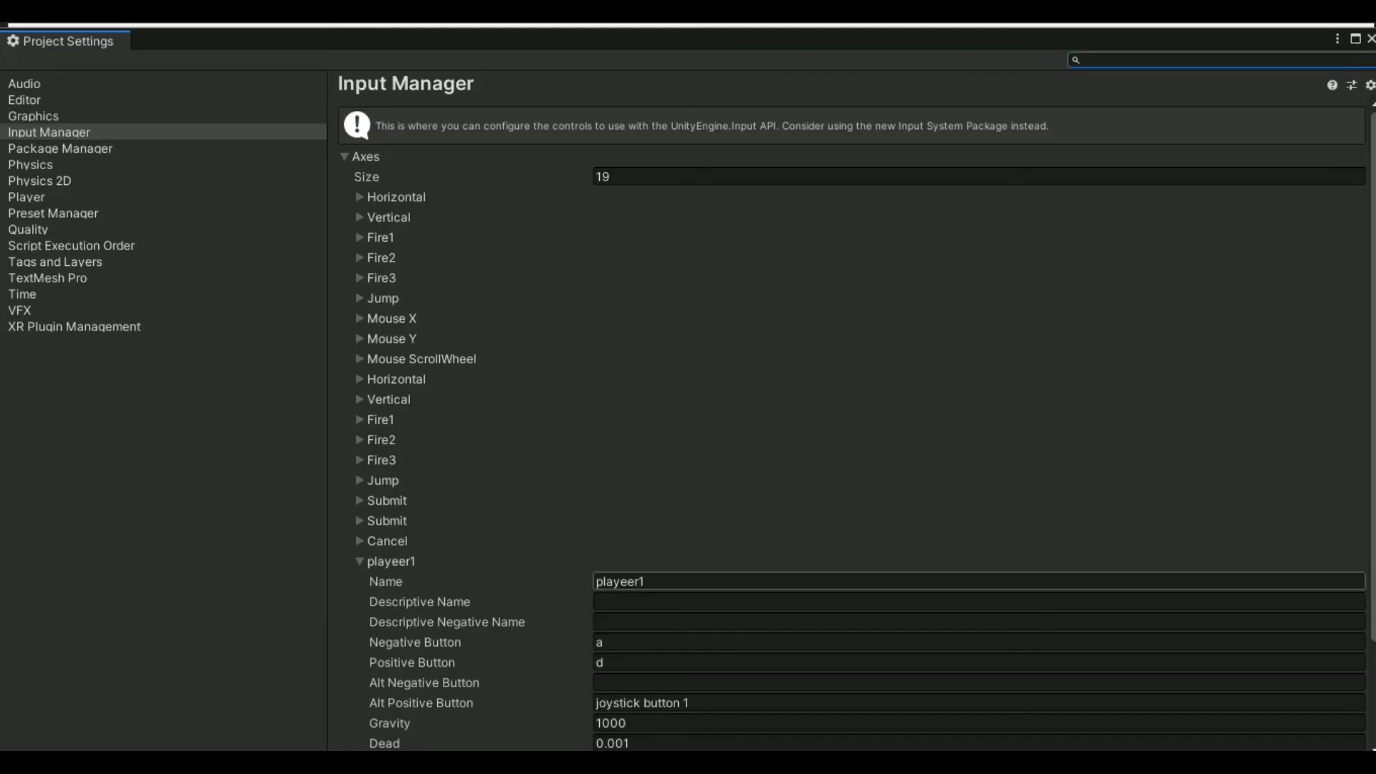
click(1370, 39)
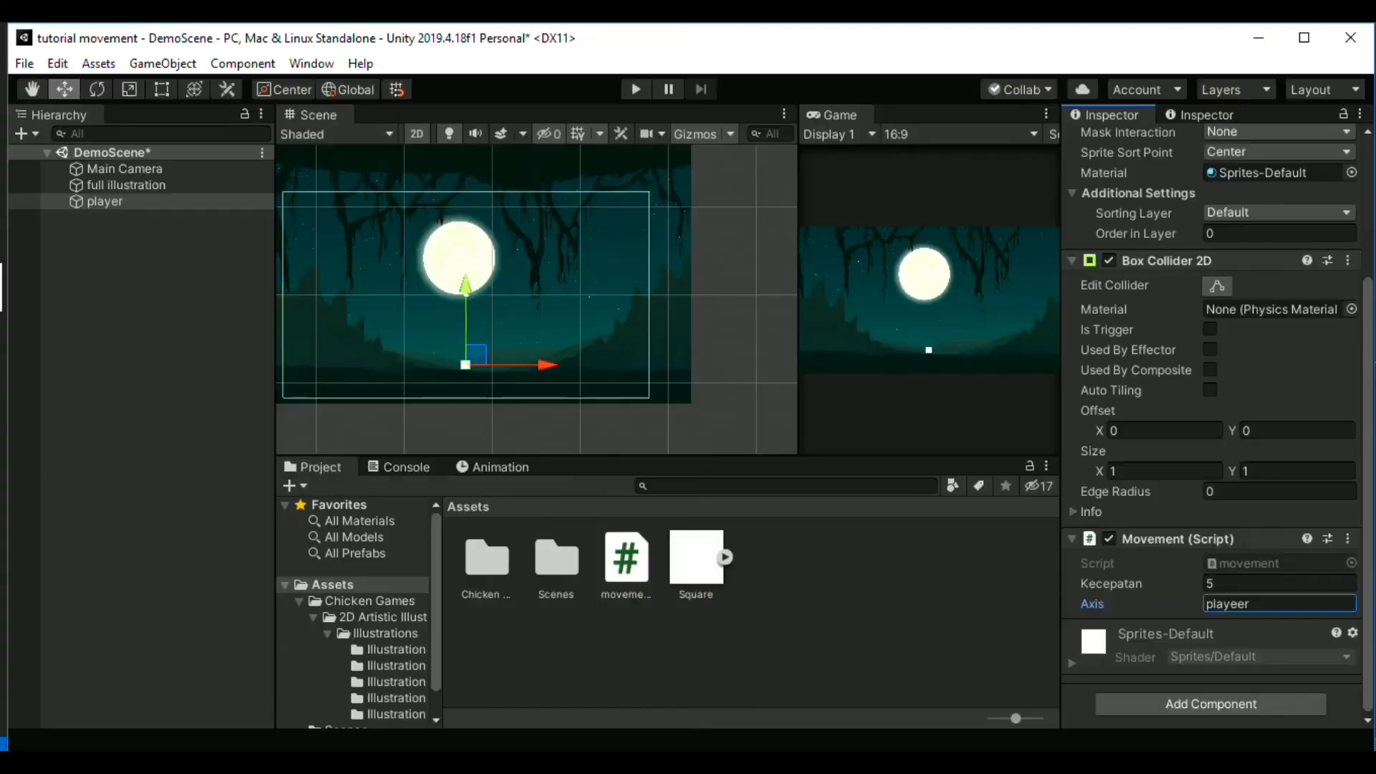
key(ctrl+a)
text(play)
text(eer)
Step: Start Play mode and repeatedly move the white square left and right along the ground
key(ctrl+p)
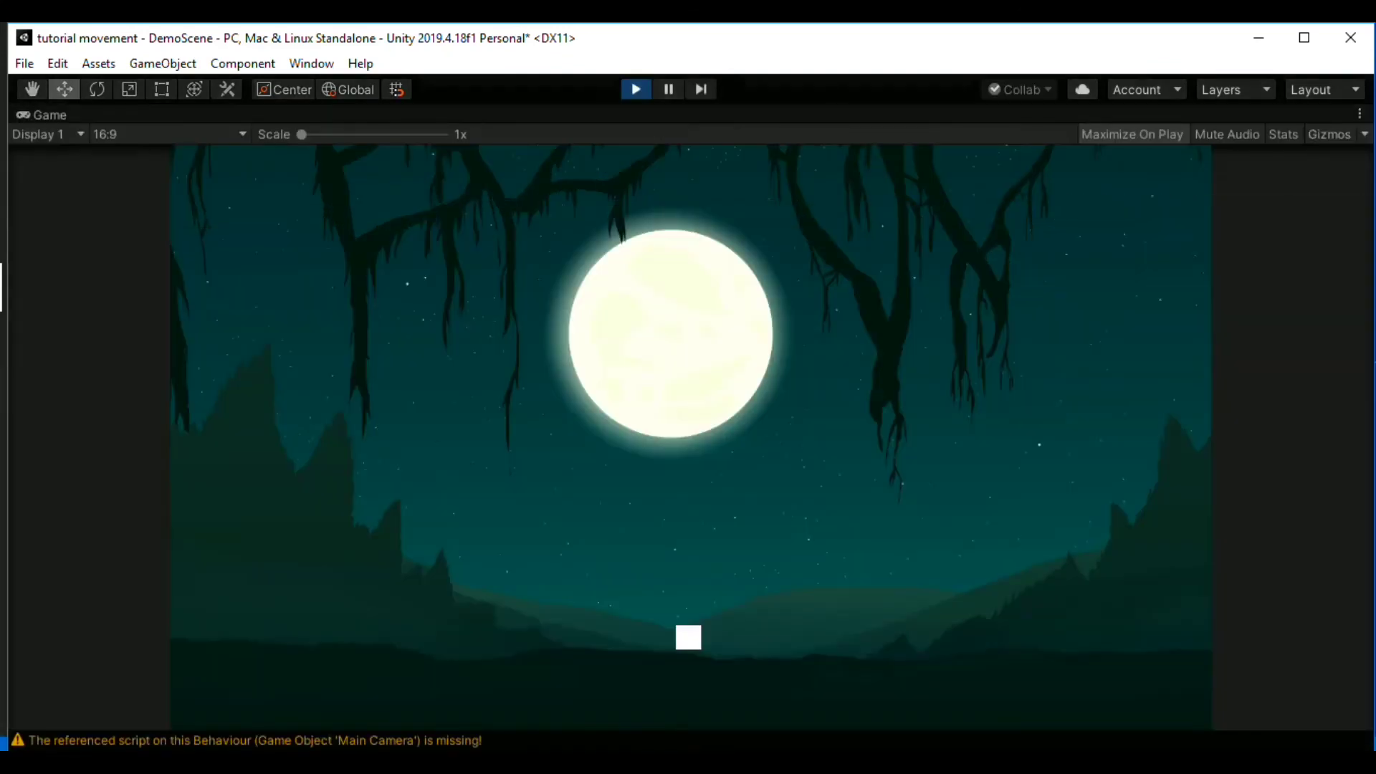
key(Left)
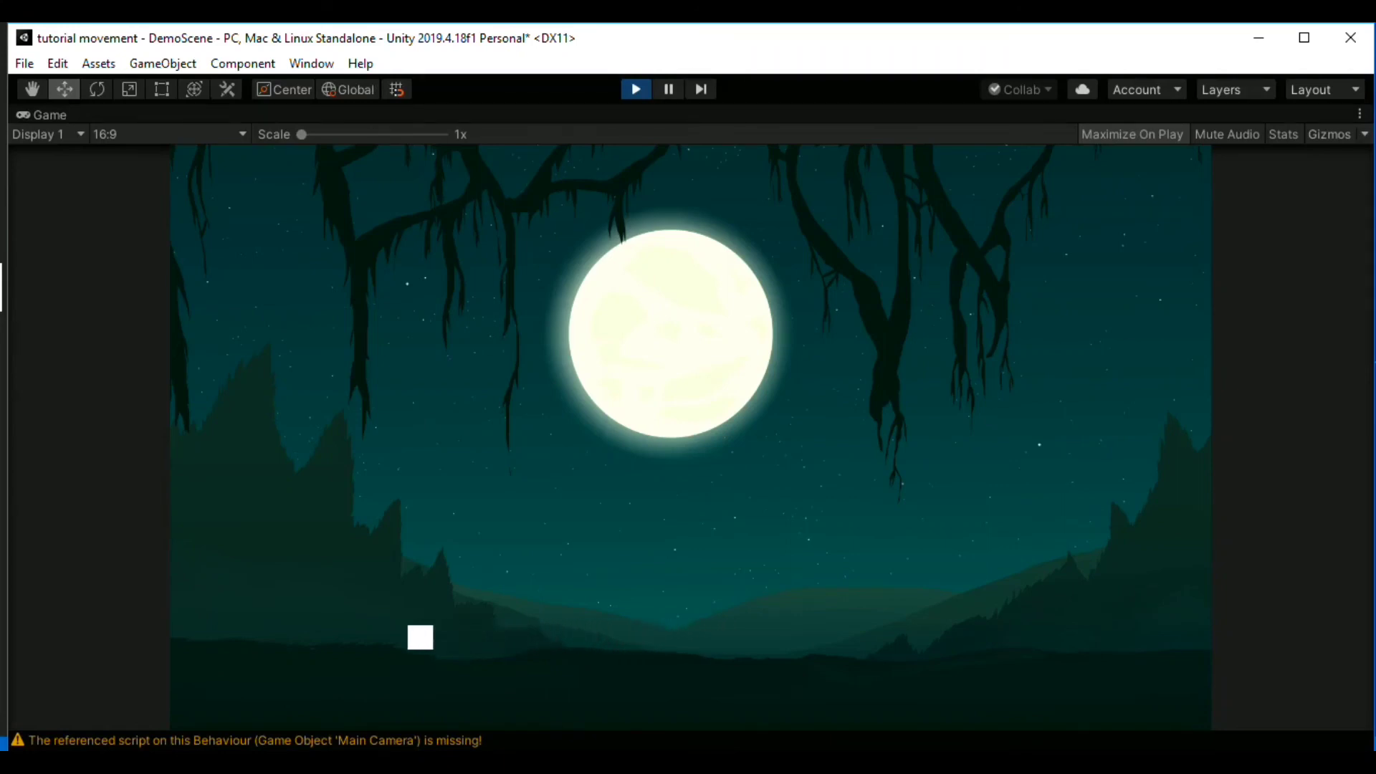
key(Right)
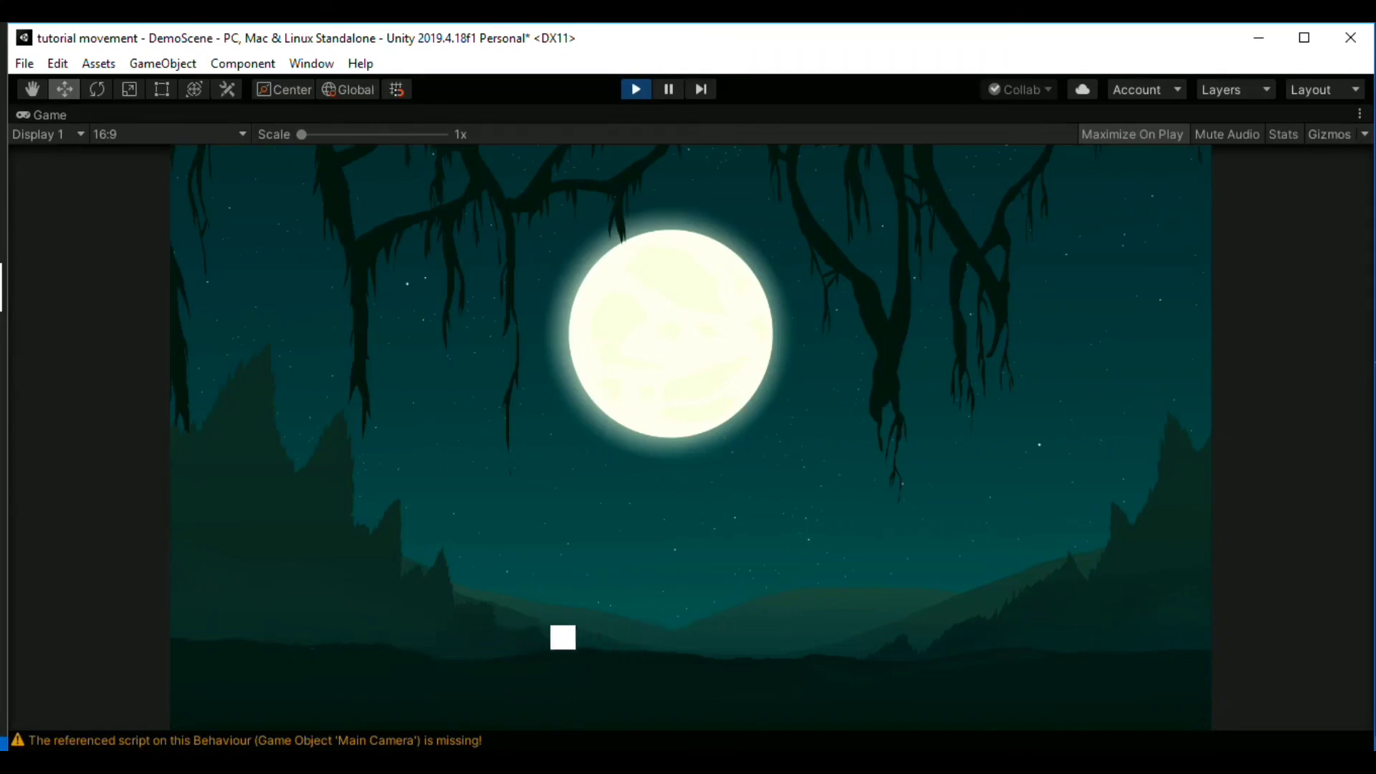
key(Left)
key(Right)
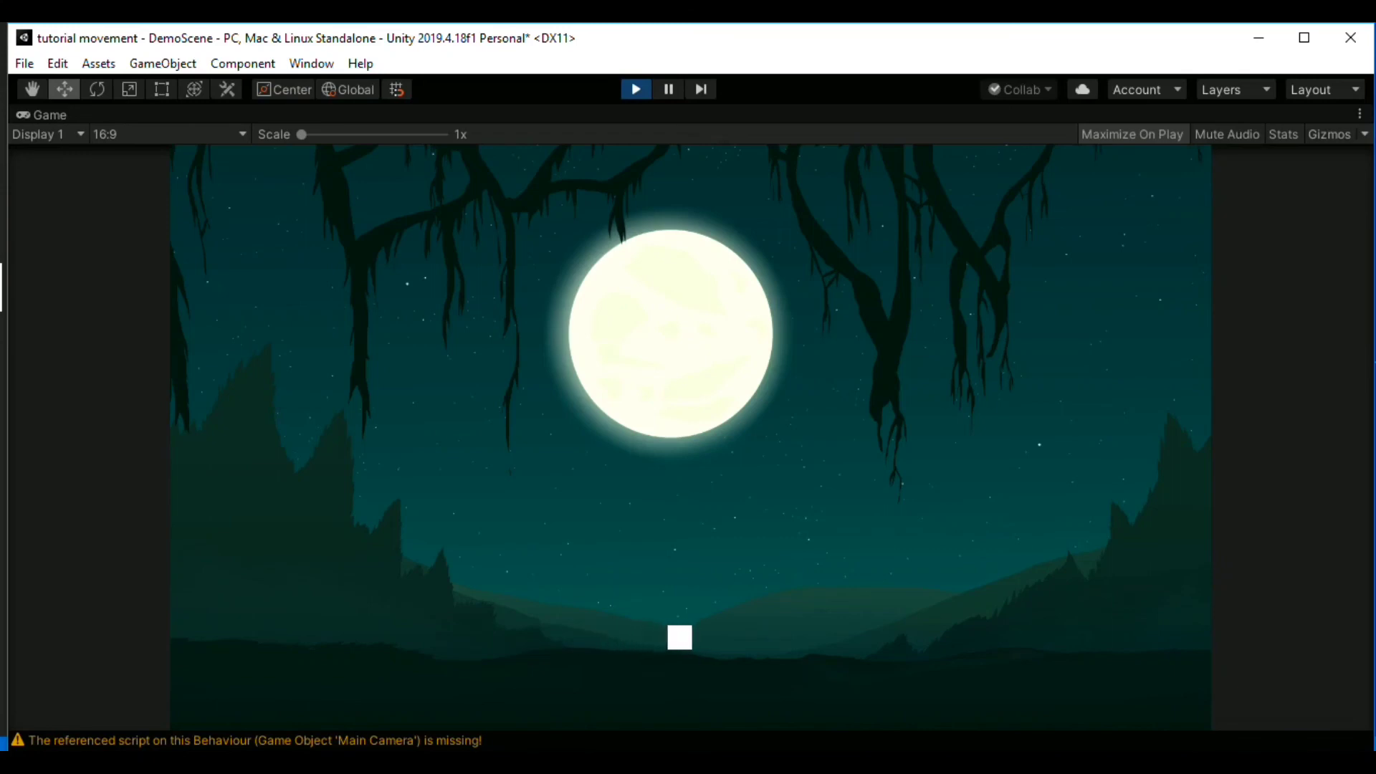
key(Left)
key(Right)
key(Left)
key(Right)
key(Left)
key(Right)
key(Left)
key(Right)
key(Left)
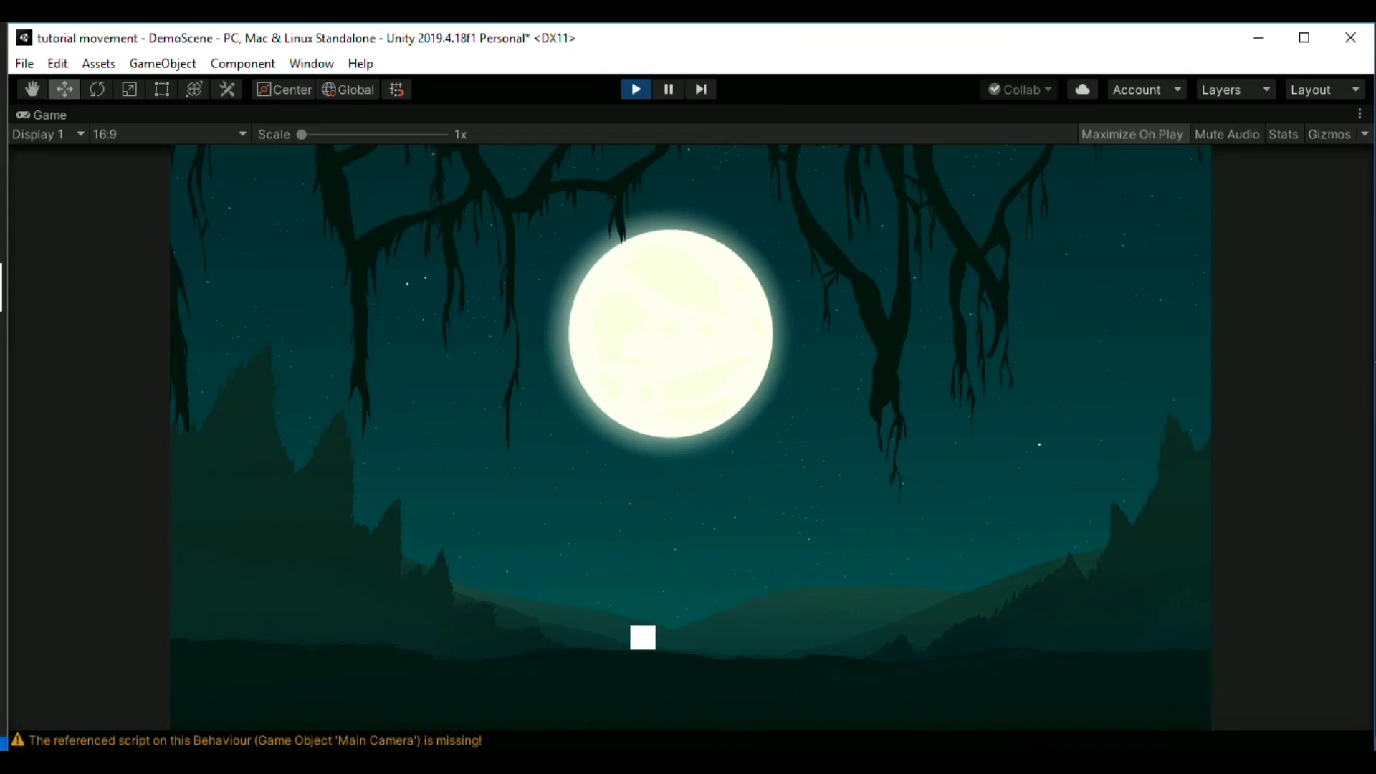
key(Right)
key(Left)
key(Right)
key(Left)
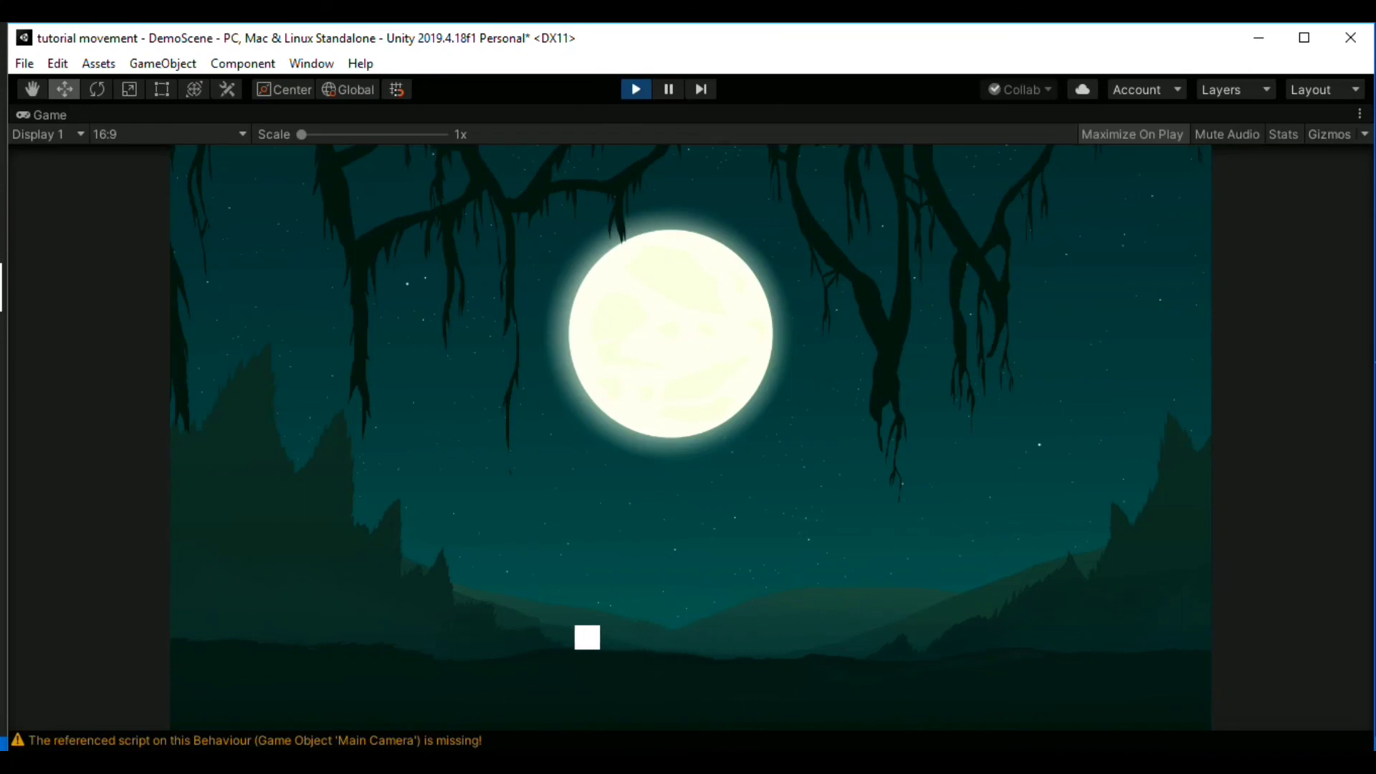
key(Right)
key(Left)
key(Left)
key(Right)
key(Left)
key(Right)
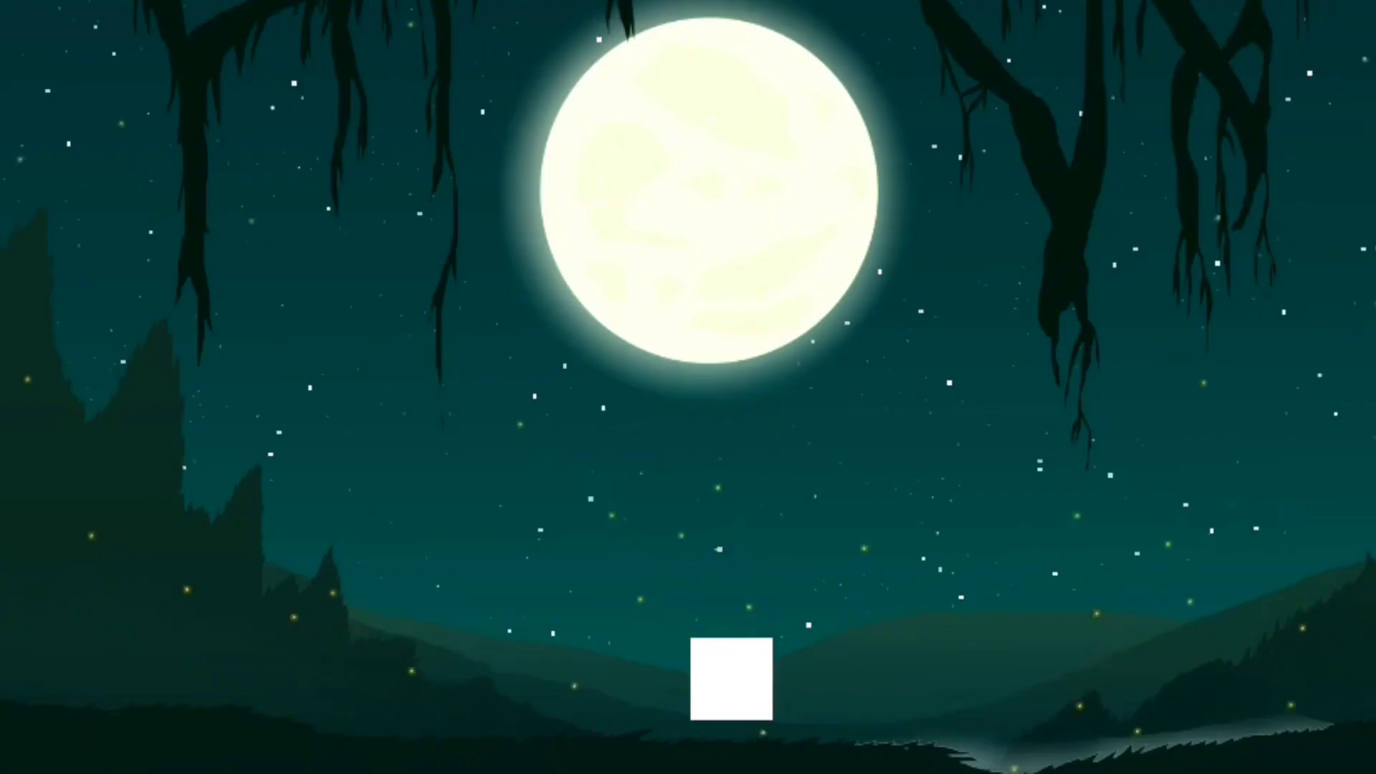
key(Right)
key(Right)
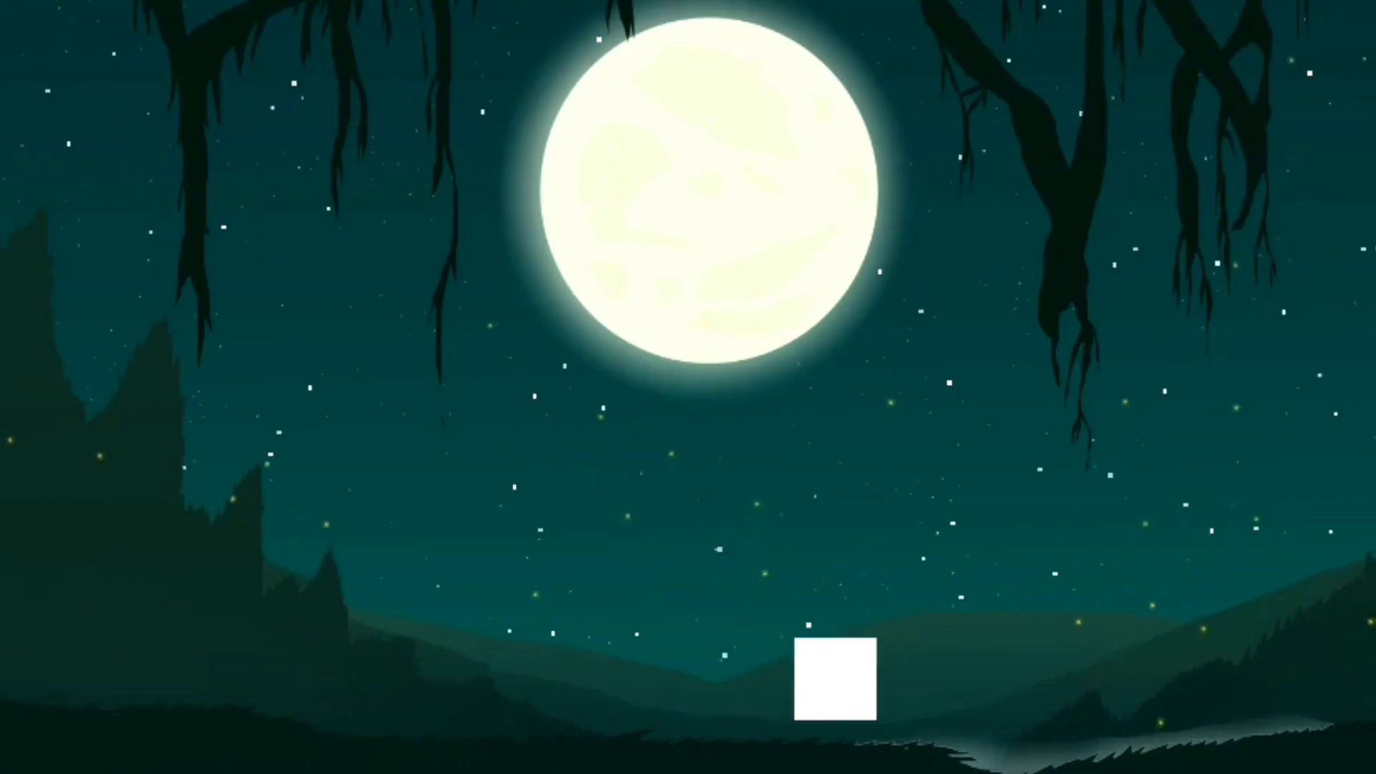
key(Left)
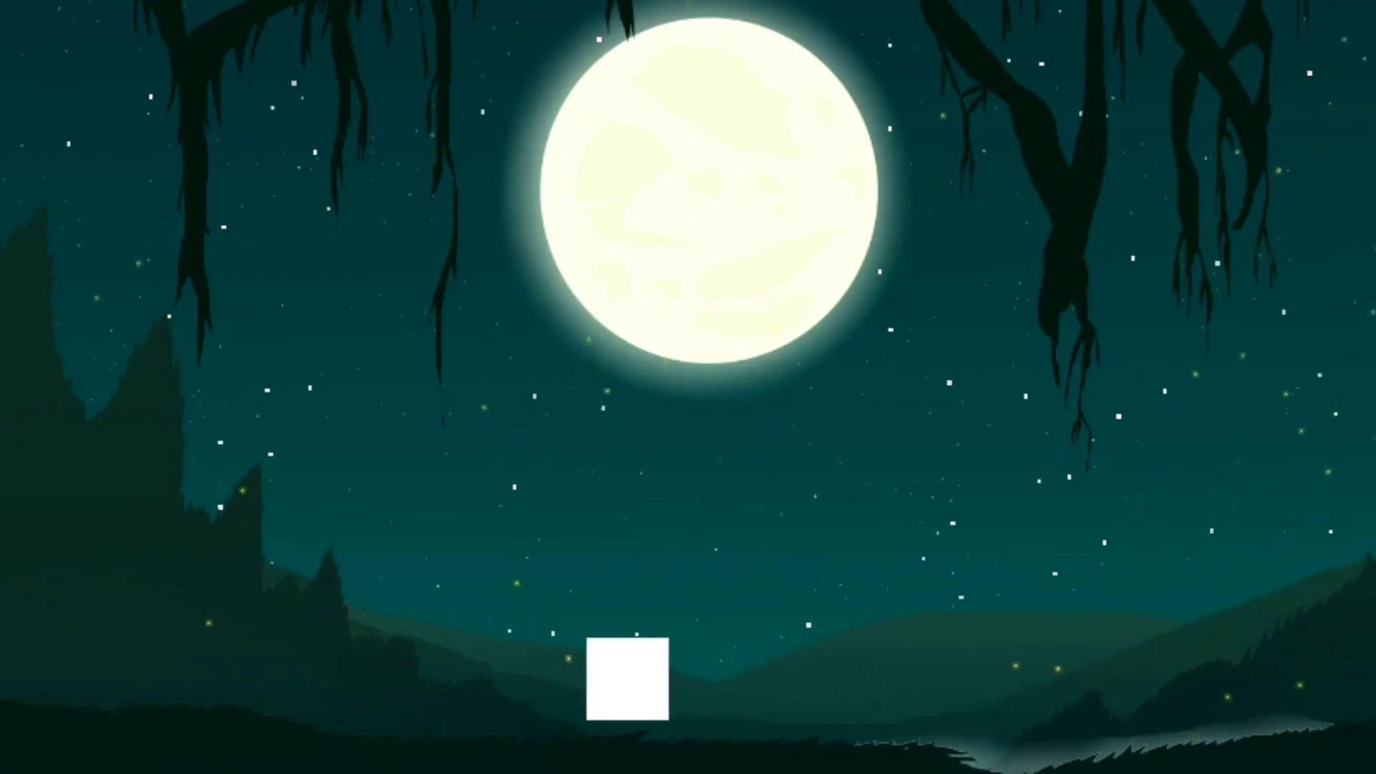
key(Right)
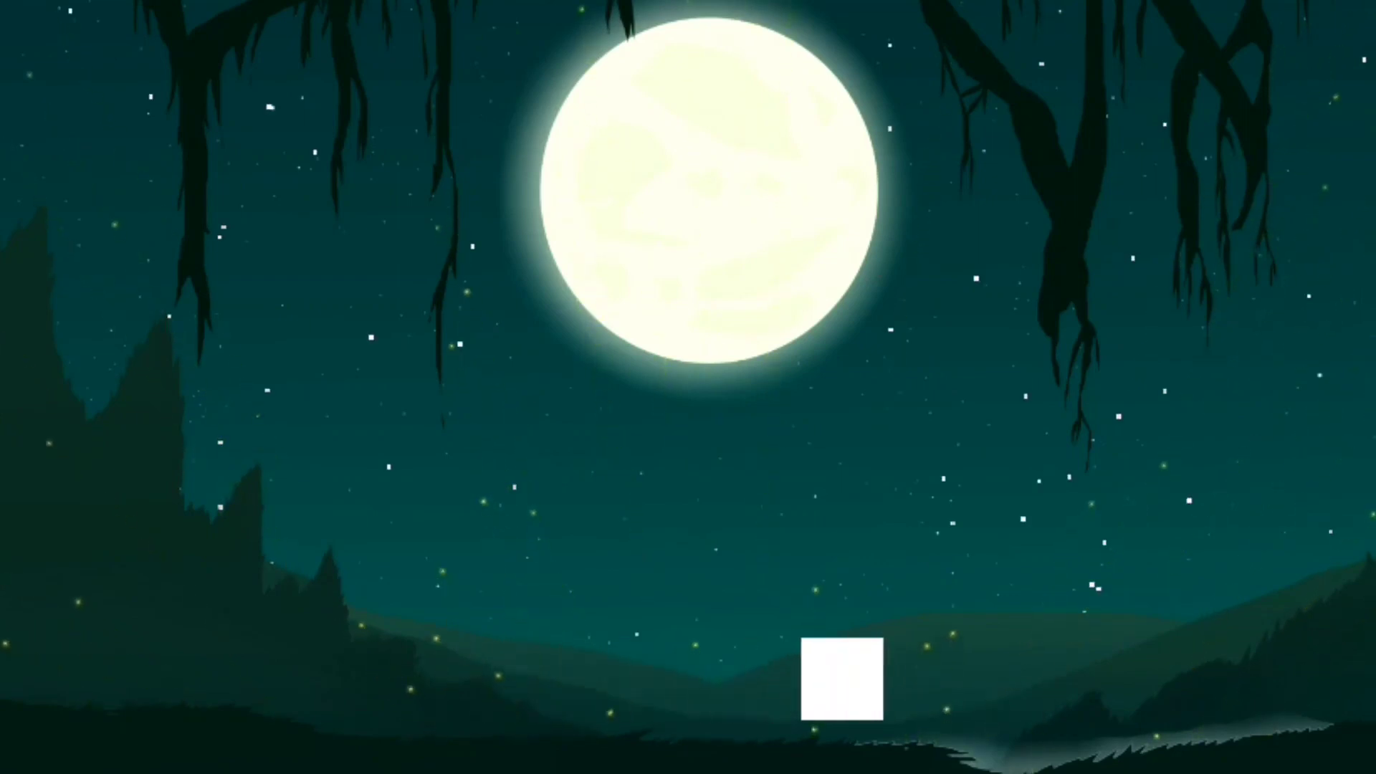